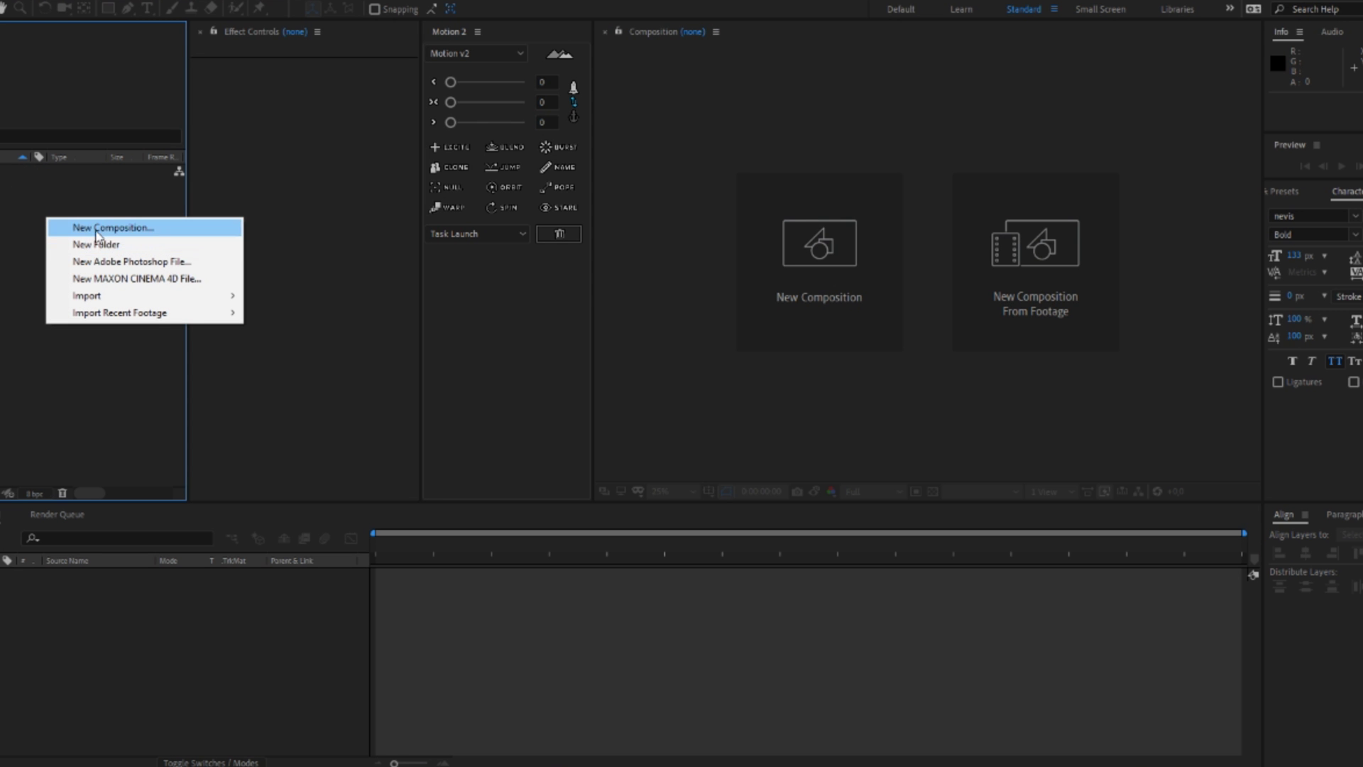
# - Create a new composition with the default settings and add a text layer reading "fun"
pyautogui.click(95, 228)
pyautogui.press('Return')
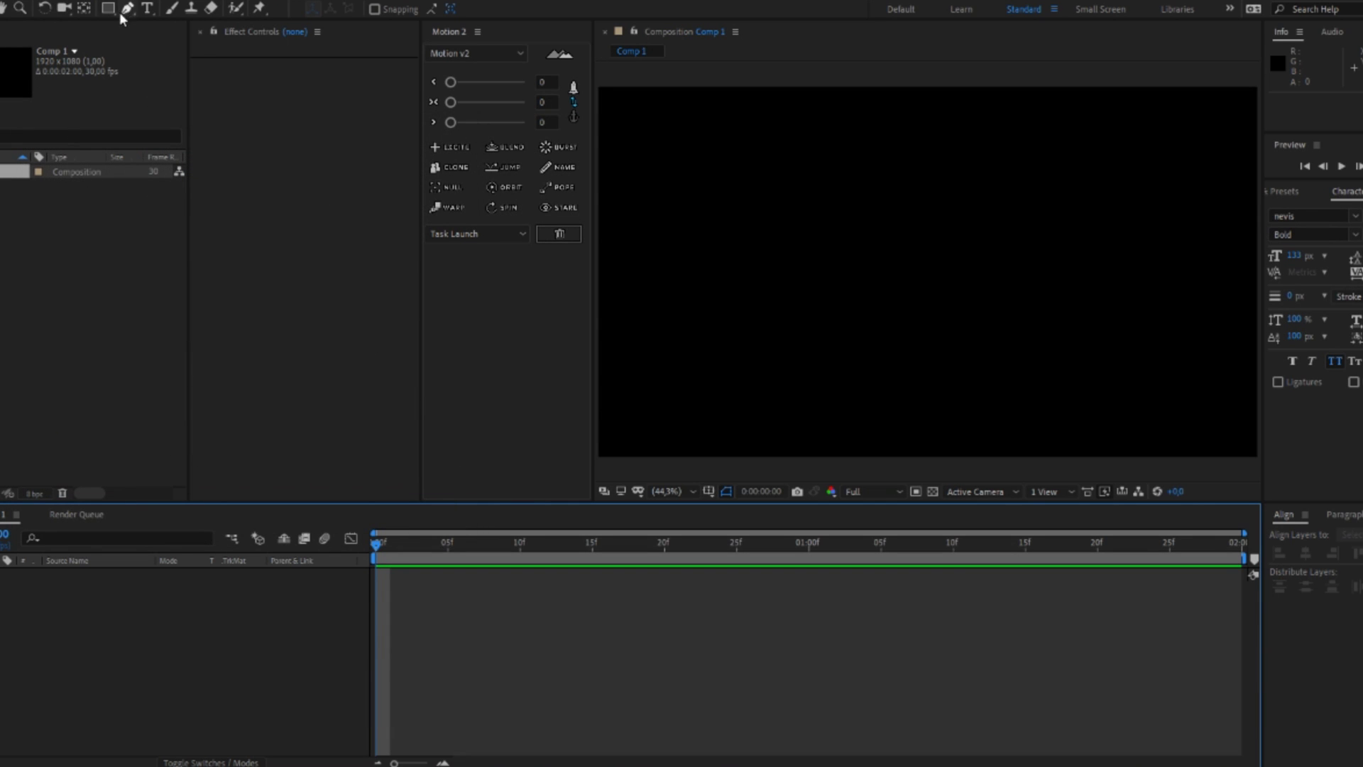
pyautogui.click(147, 8)
pyautogui.click(837, 292)
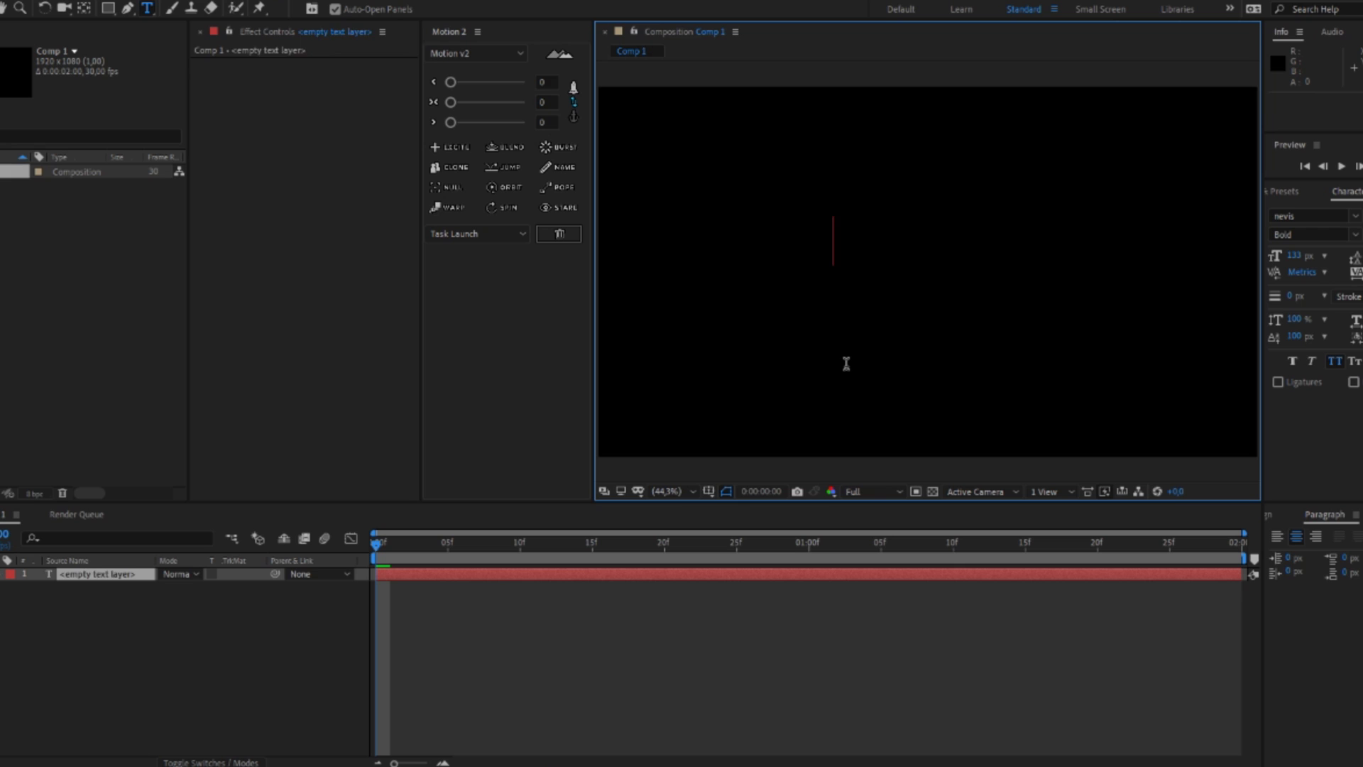
pyautogui.write('fun')
pyautogui.press('Escape')
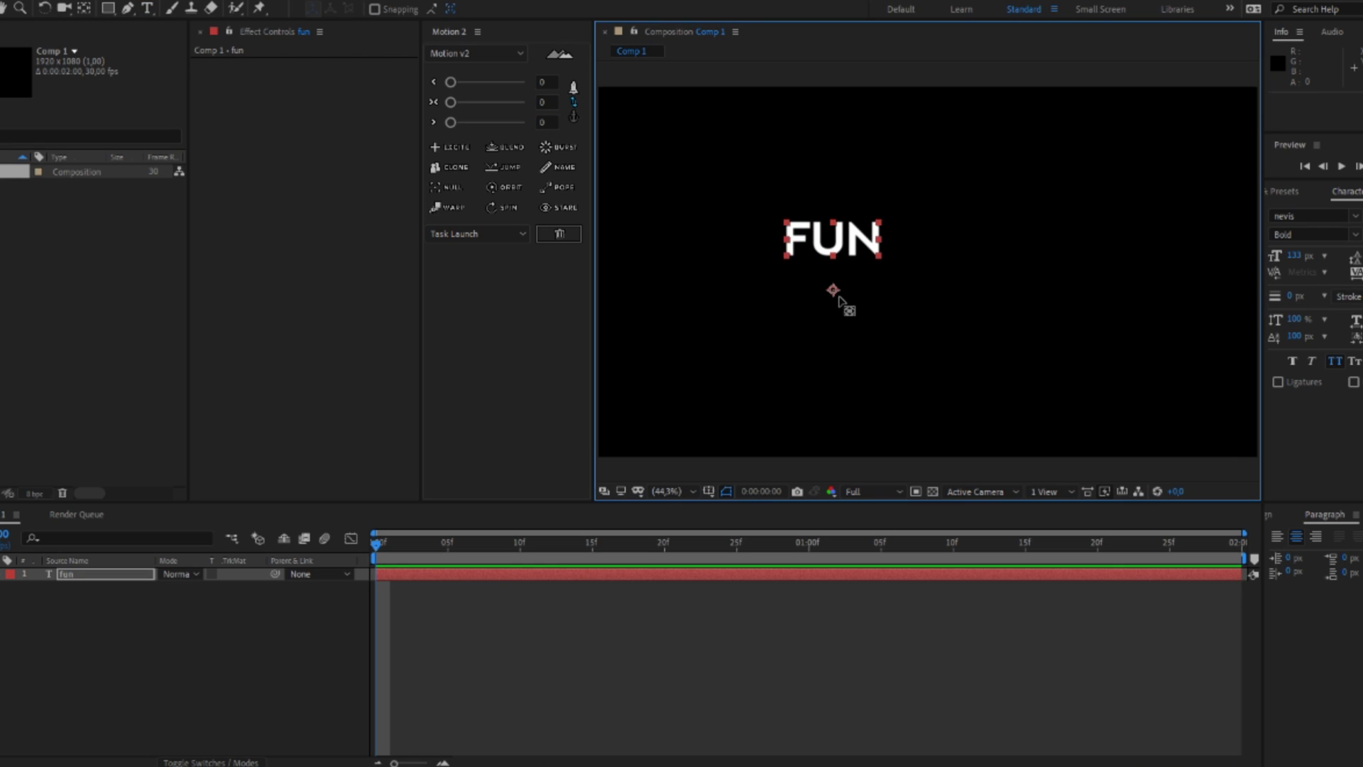
# - Move the text's anchor point to the middle of the word and center the text horizontally and vertically in the composition
pyautogui.press('y')
pyautogui.moveTo(832, 290); pyautogui.dragTo(832, 240)
pyautogui.press('v')
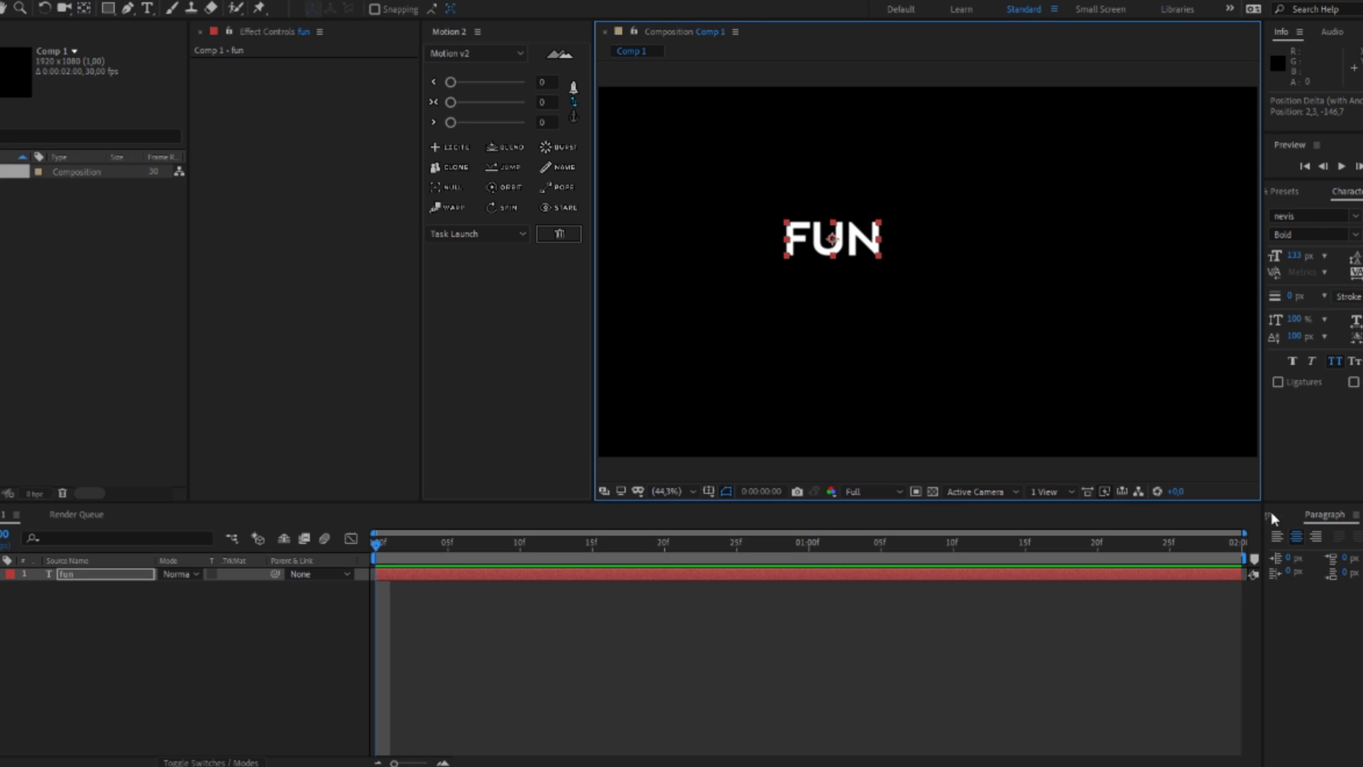
pyautogui.click(1272, 514)
pyautogui.click(1305, 552)
pyautogui.click(1362, 553)
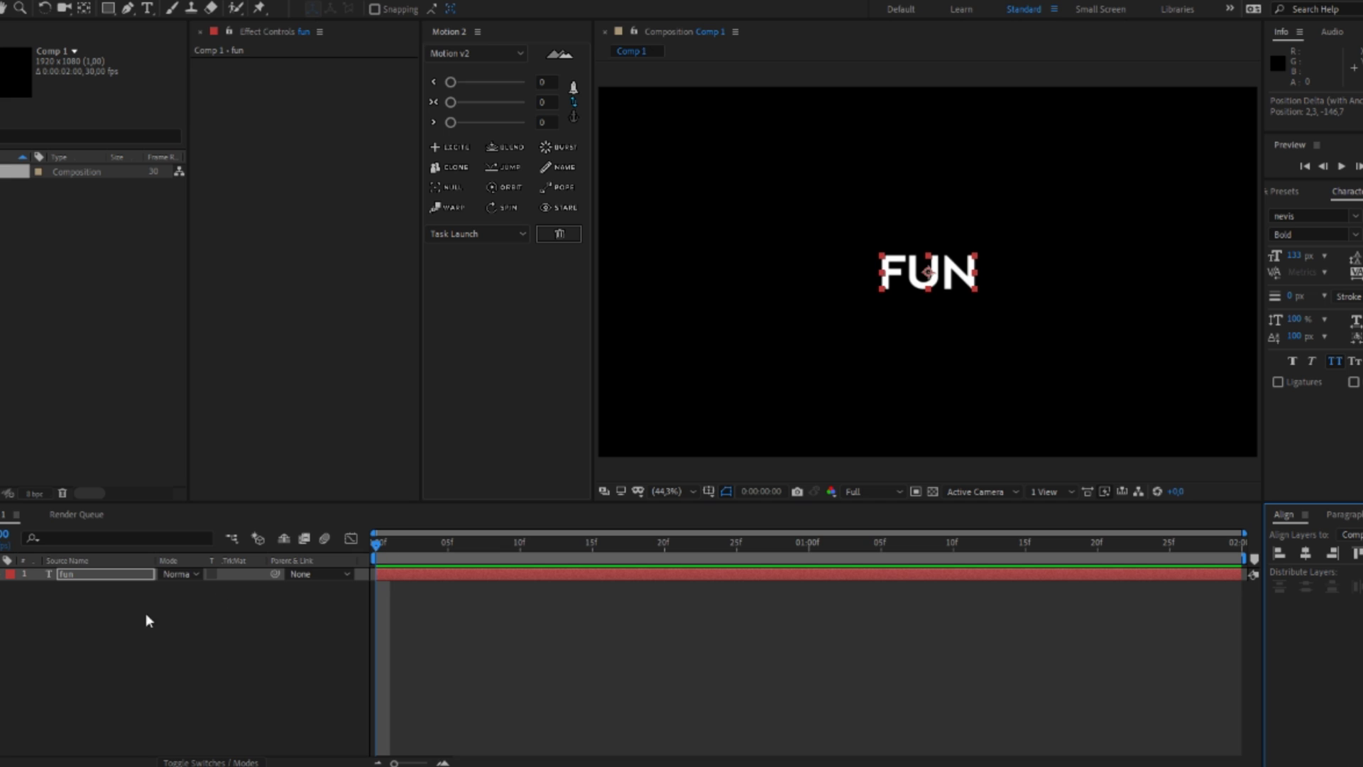
# - Create shapes from the "fun" text and delete the original text layer
pyautogui.rightClick(105, 576)
pyautogui.moveTo(177, 469)
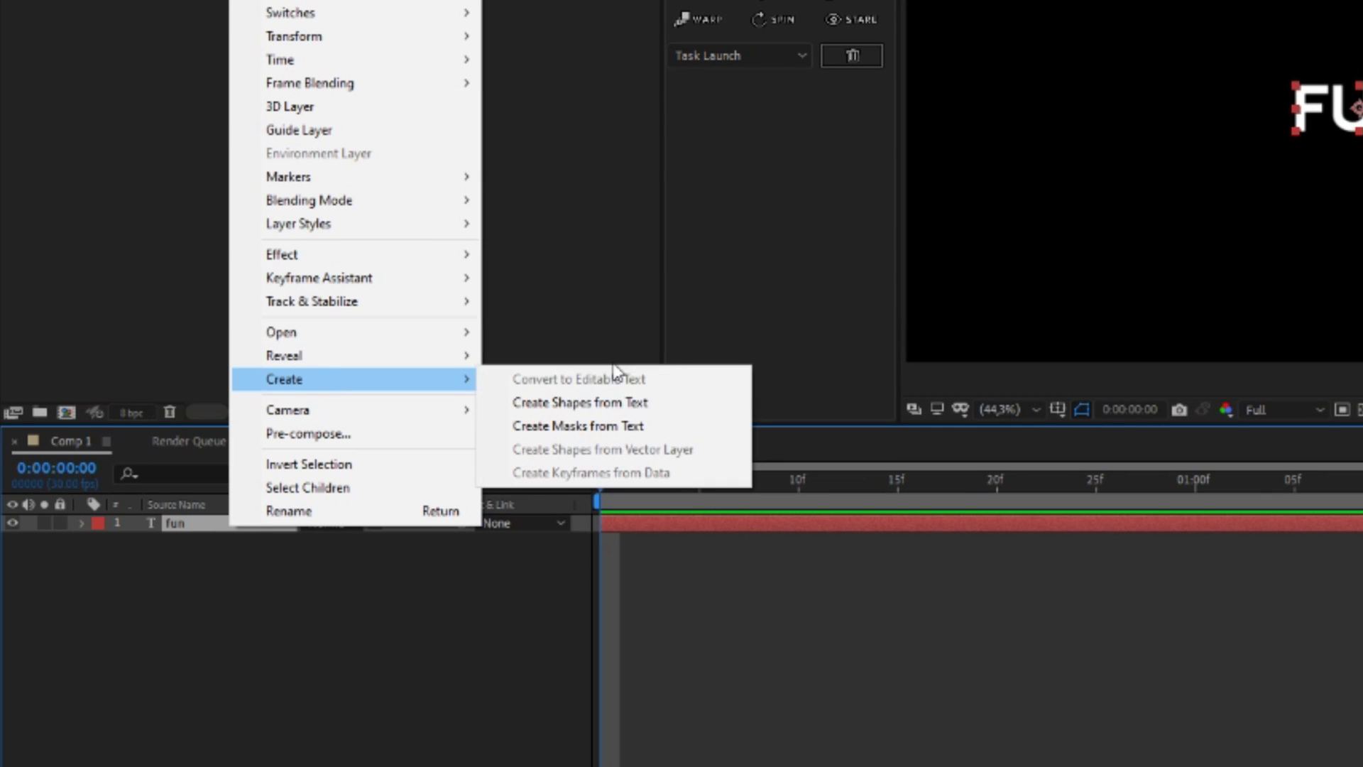
pyautogui.click(636, 402)
pyautogui.click(219, 535)
pyautogui.press('Delete')
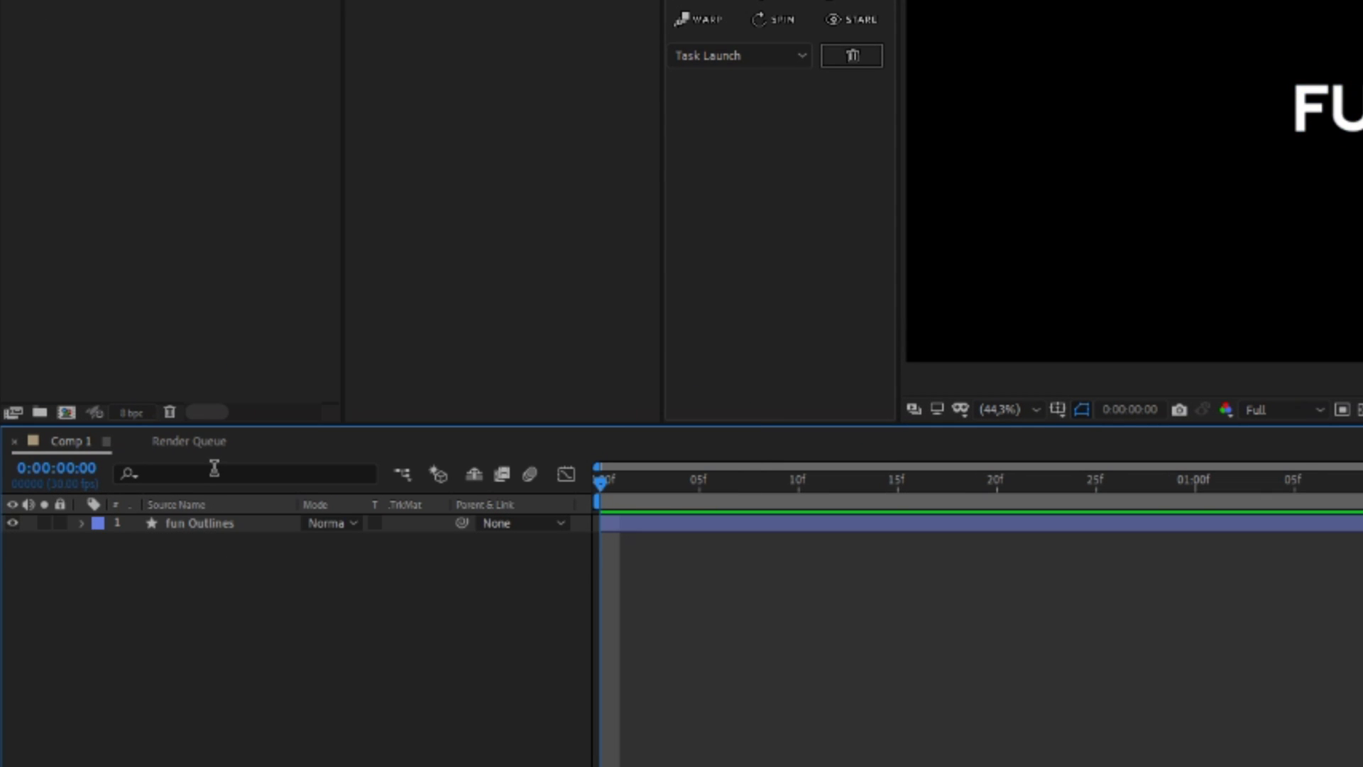
# - Filter the outlines layer for stroke properties and set the Stroke Width of the letters f, u and n to 1,5
pyautogui.click(213, 468)
pyautogui.write('stroke')
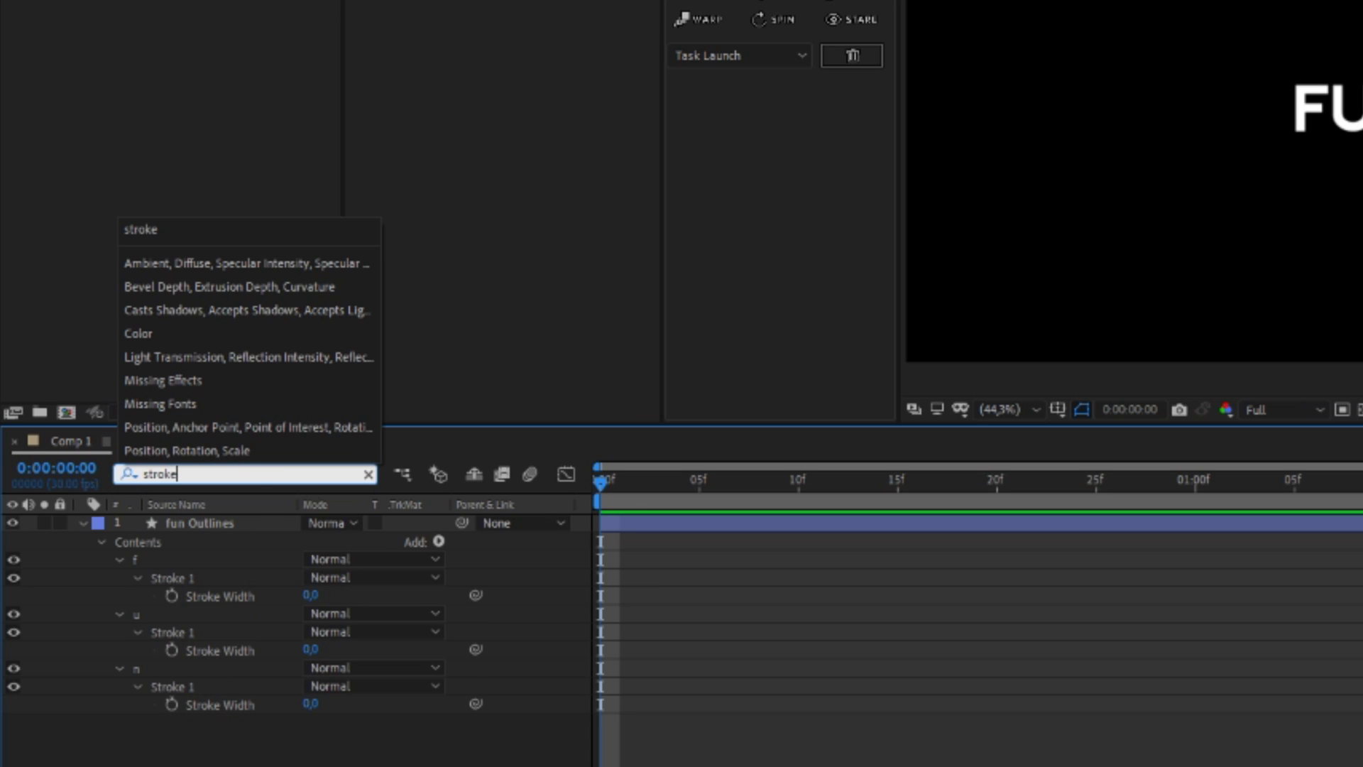
pyautogui.click(314, 593)
pyautogui.write('1,')
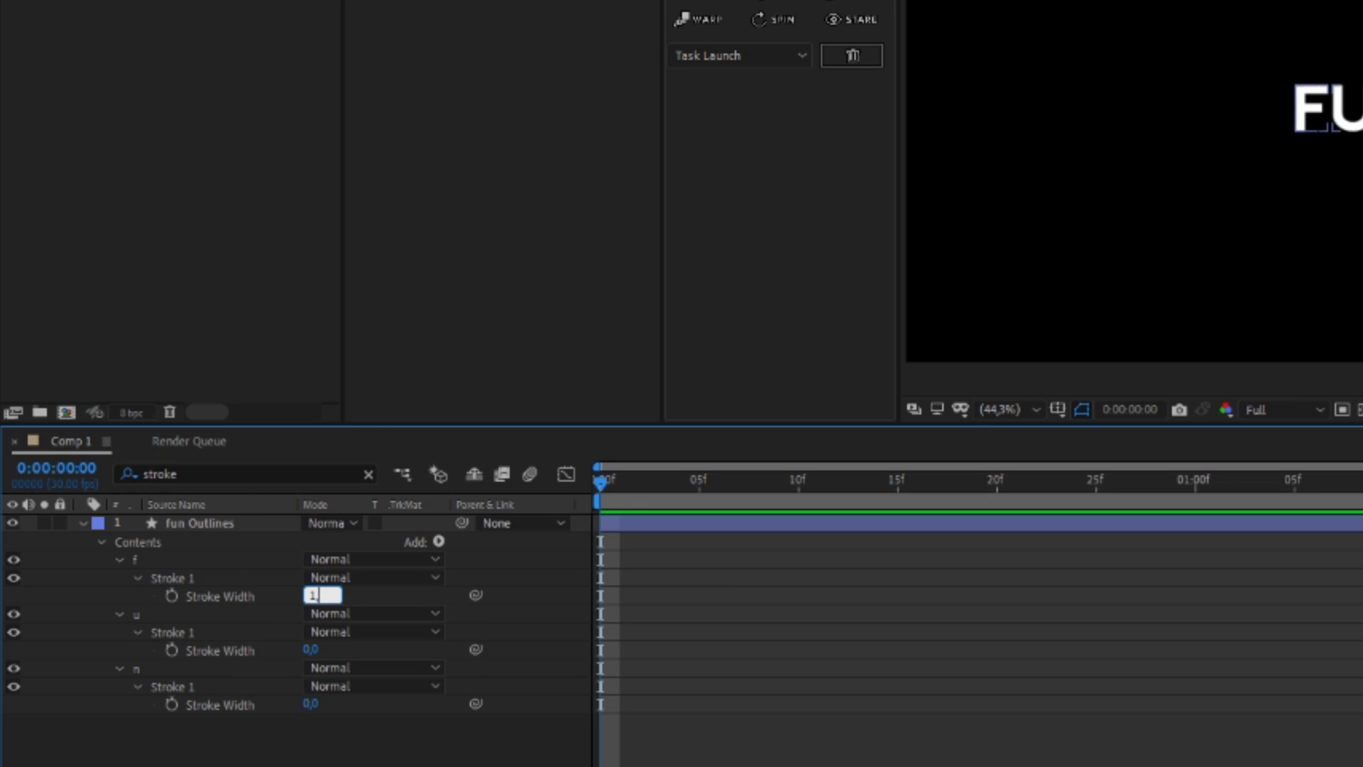
pyautogui.write('5')
pyautogui.press('Return')
pyautogui.click(312, 596)
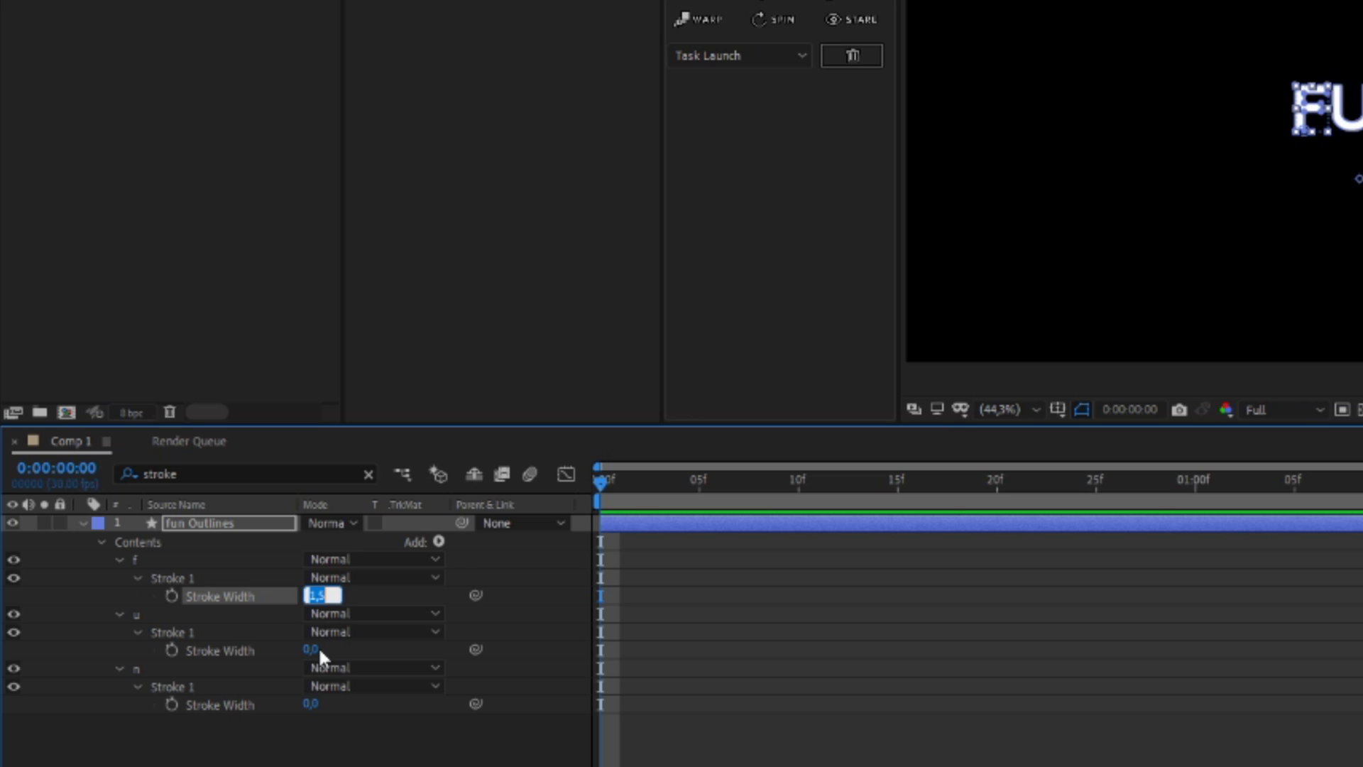
pyautogui.click(313, 649)
pyautogui.write('1,5')
pyautogui.press('Return')
pyautogui.click(310, 703)
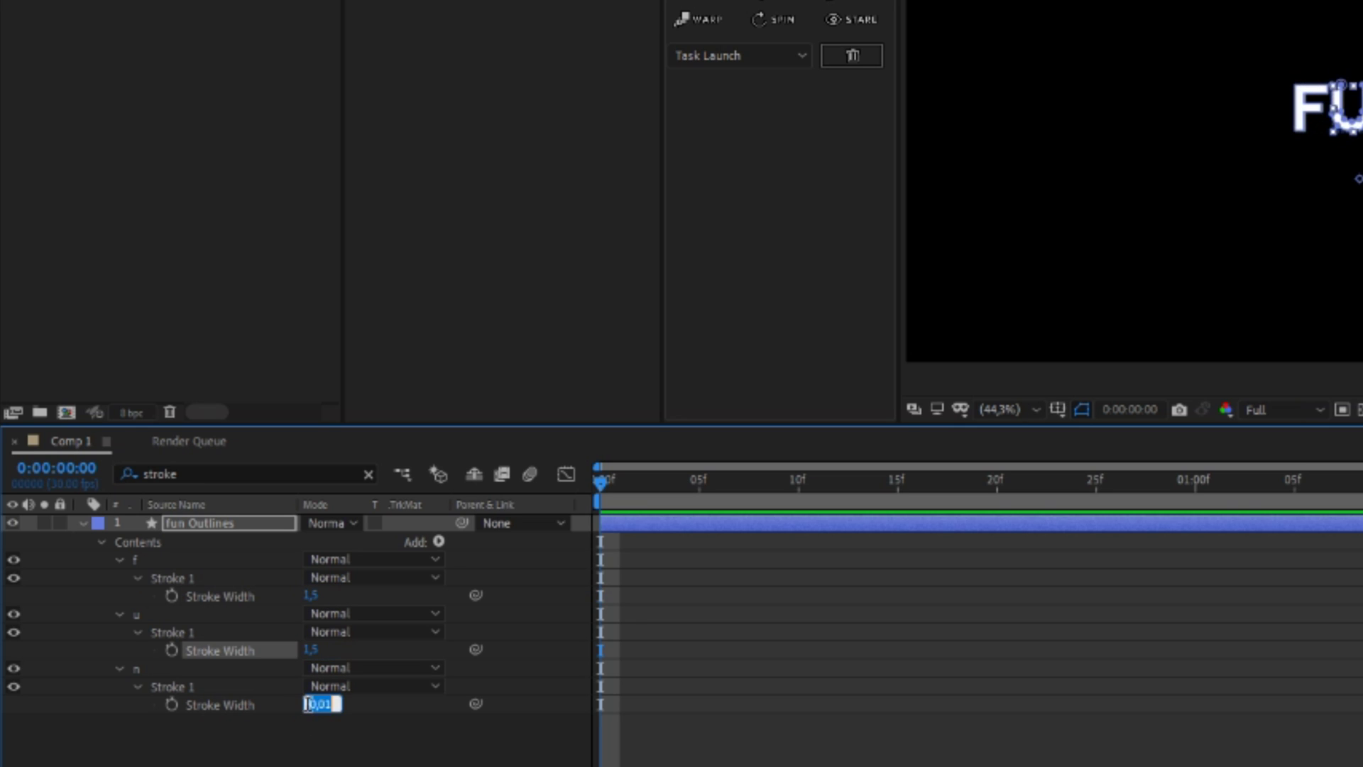
pyautogui.write('1,5')
pyautogui.press('Return')
# - Filter the layer for fill properties and hide Fill 1 on the letters f, u and n
pyautogui.click(206, 482)
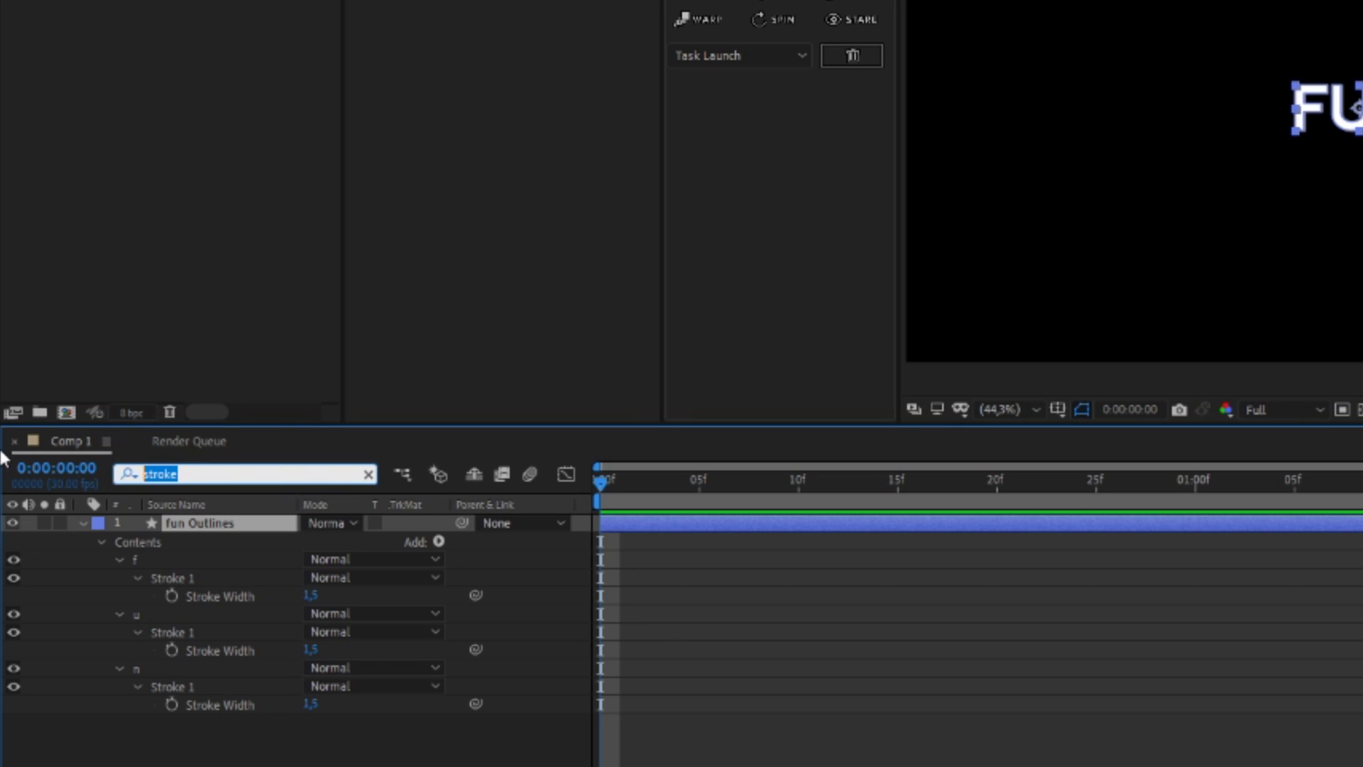
pyautogui.write('fill')
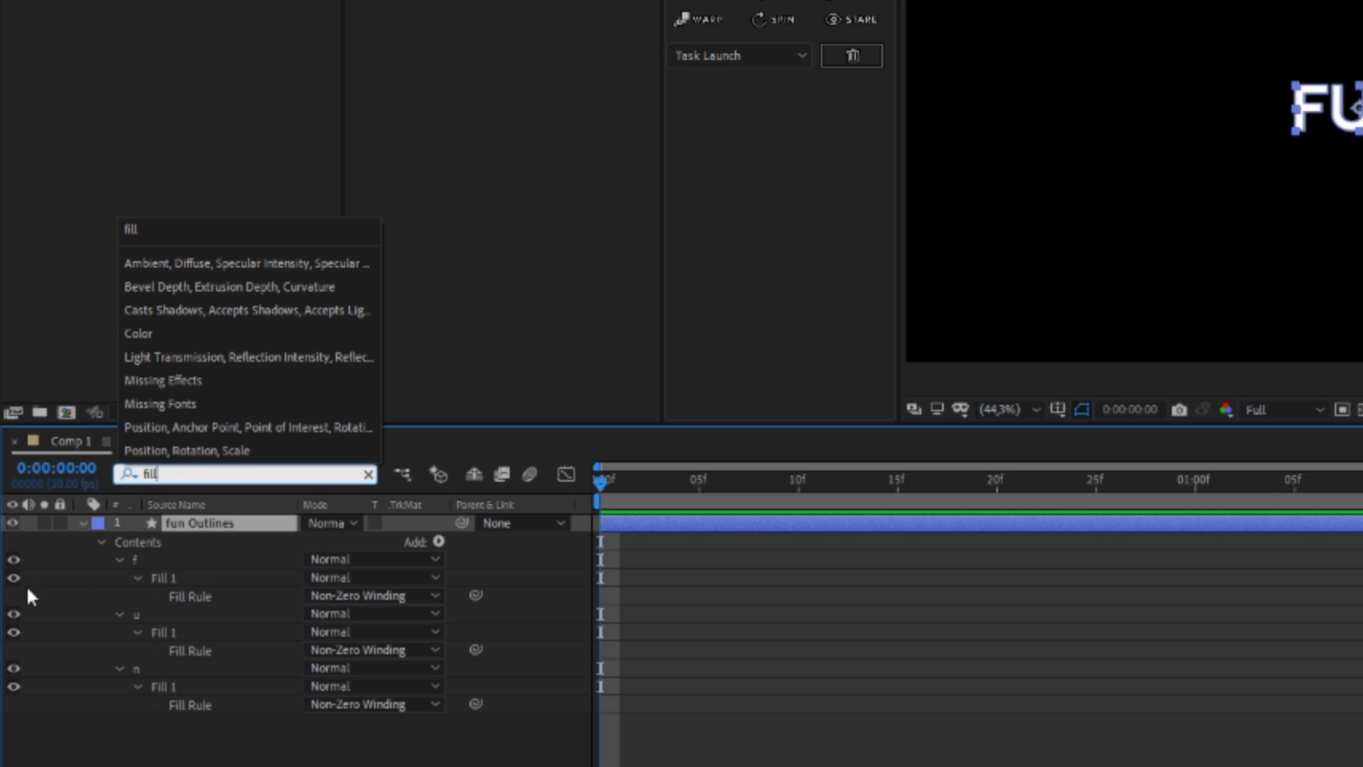
pyautogui.click(14, 574)
pyautogui.click(14, 575)
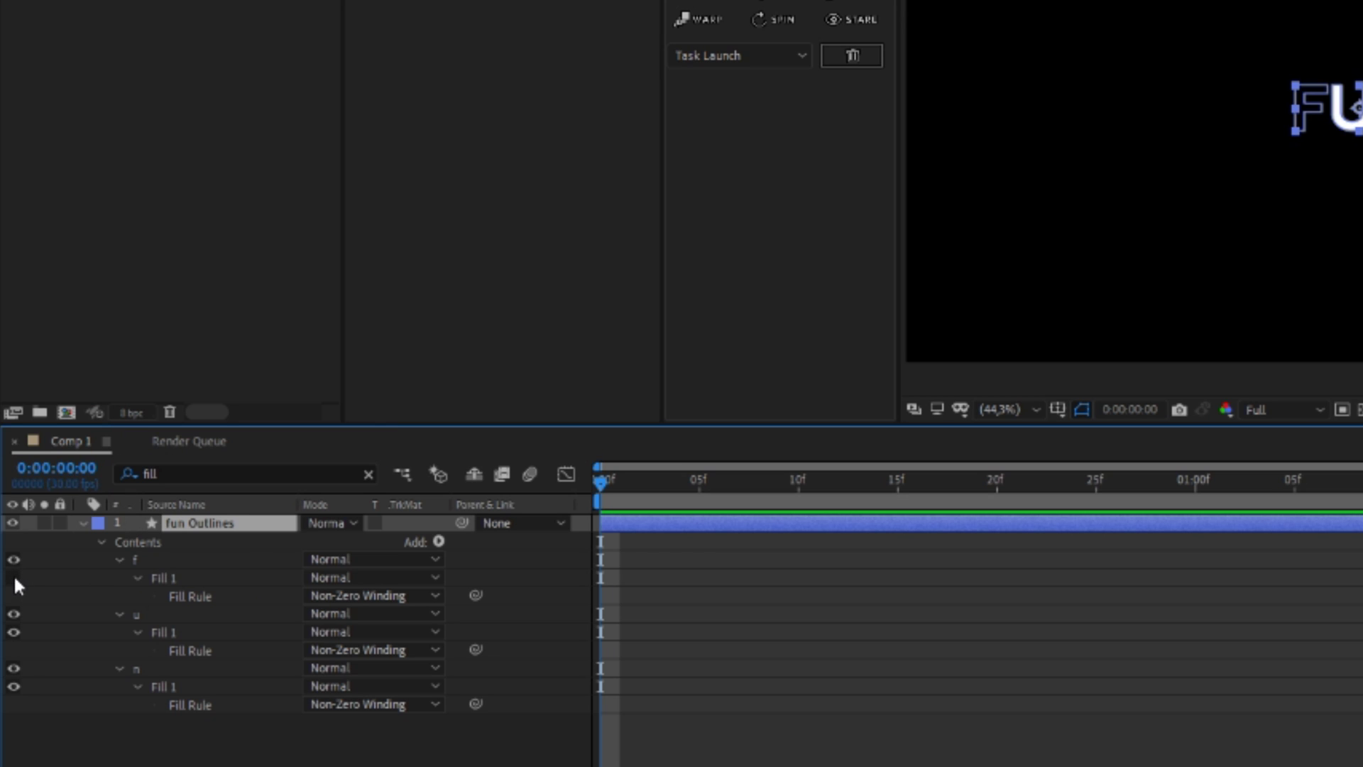
pyautogui.click(12, 632)
pyautogui.click(14, 686)
pyautogui.click(191, 760)
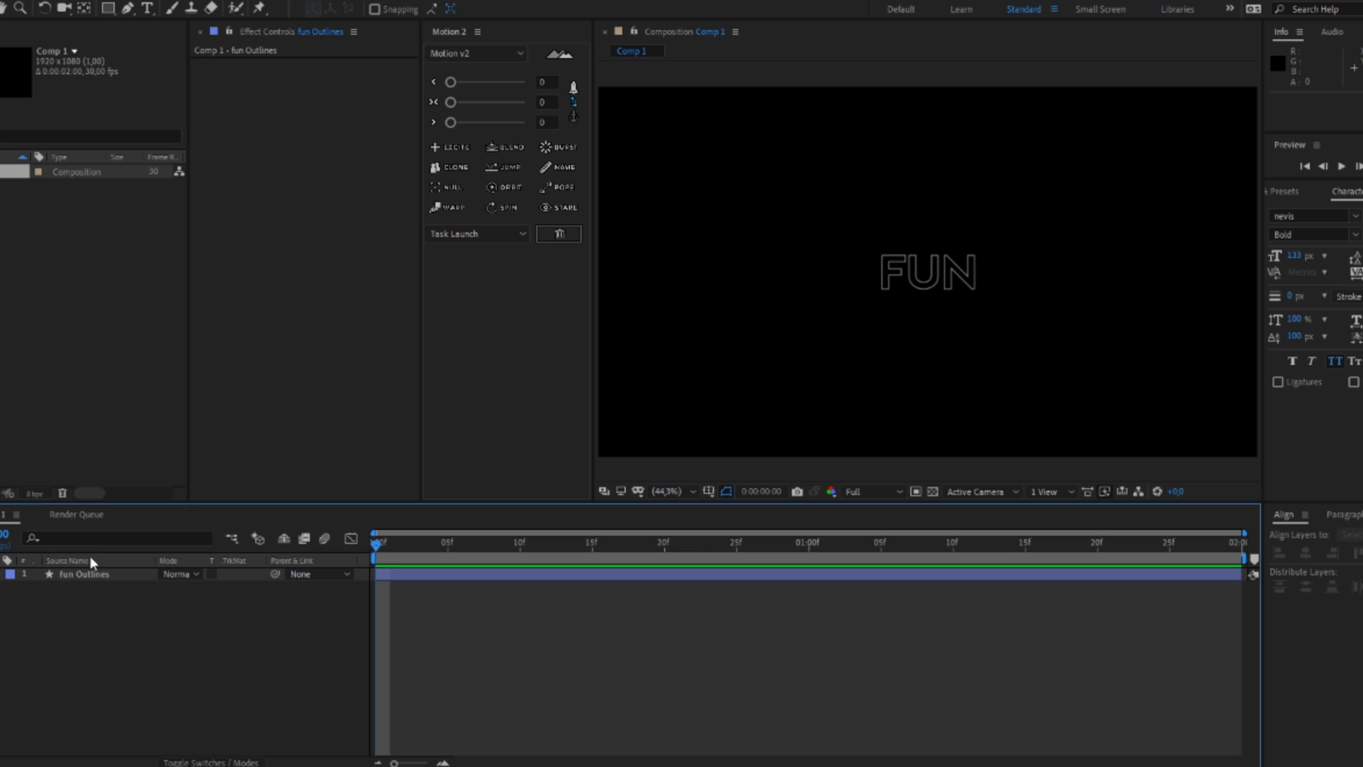
# - Filter the layer for path properties and enable keyframing on the Path of f, u and n at the first frame
pyautogui.click(216, 474)
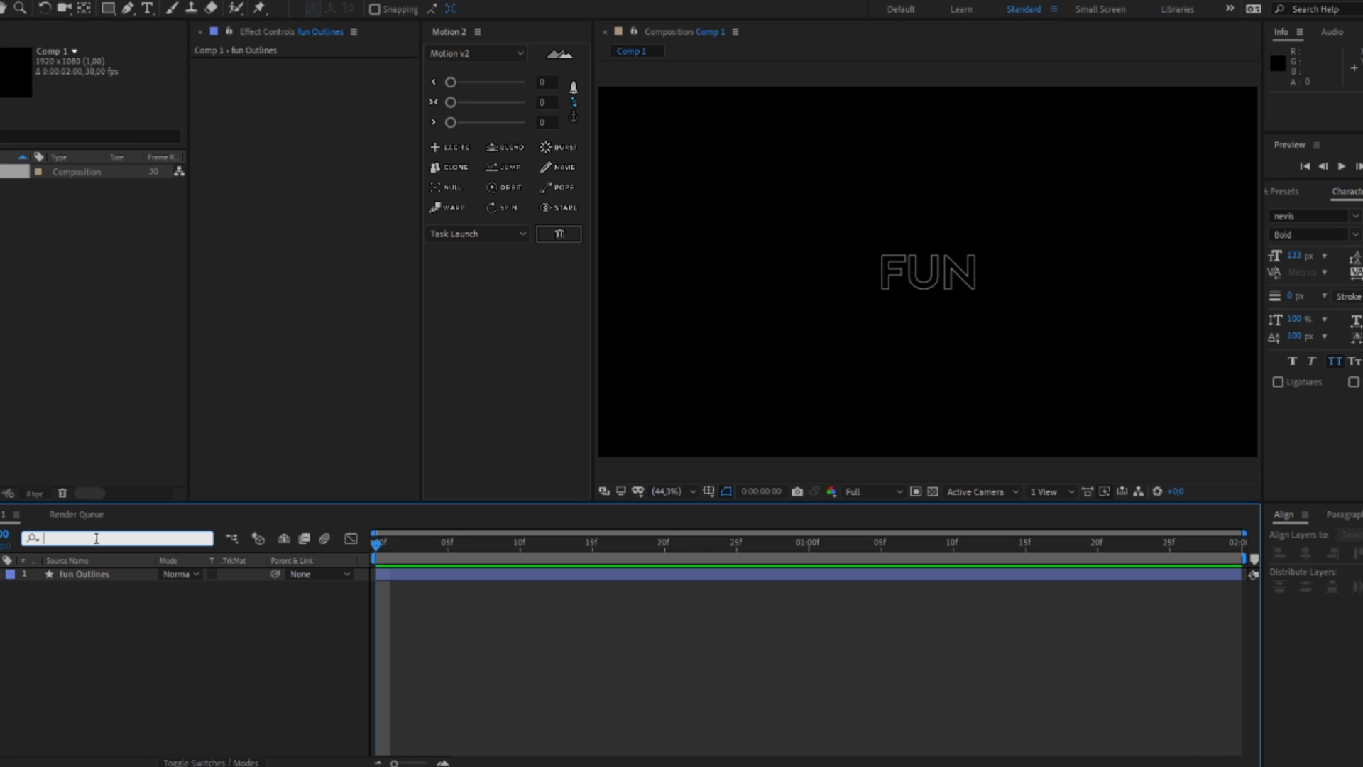
pyautogui.write('path')
pyautogui.click(88, 666)
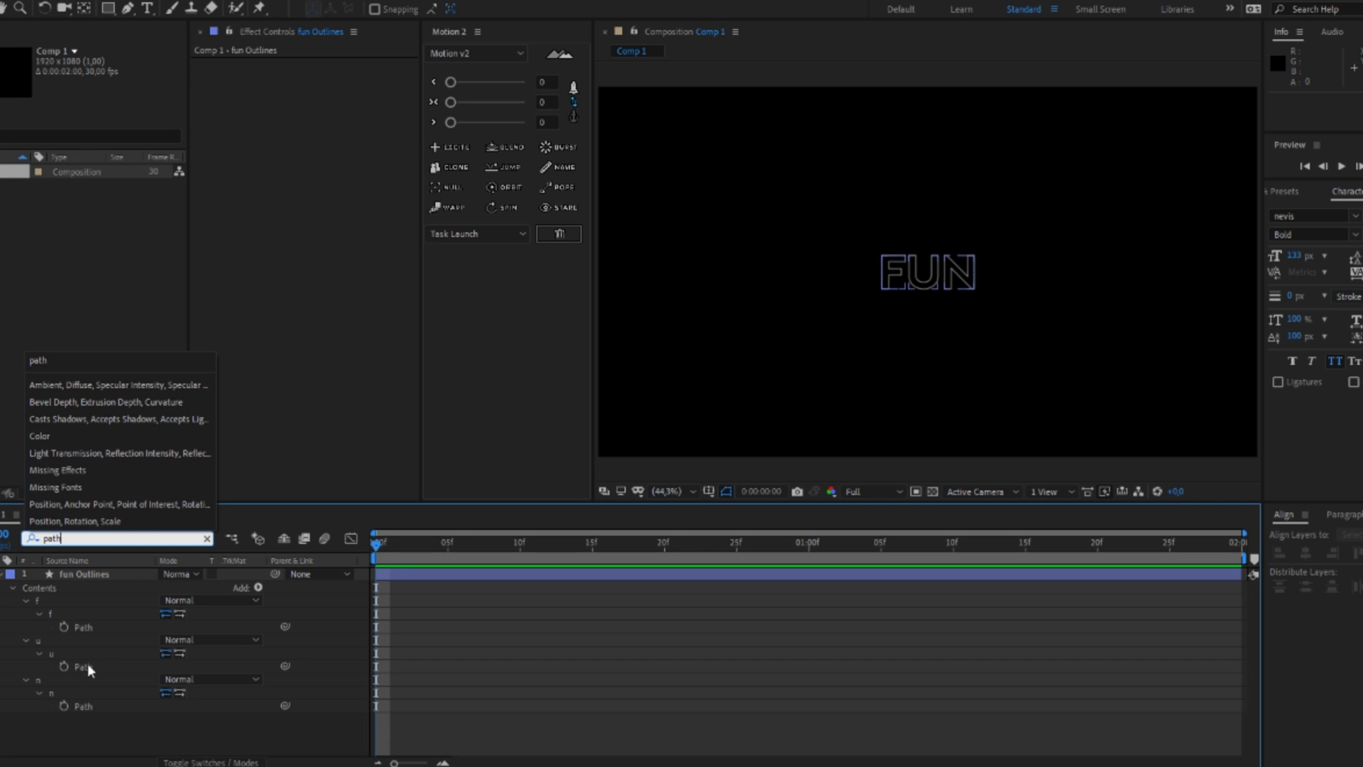
pyautogui.moveTo(63, 626); pyautogui.dragTo(58, 714)
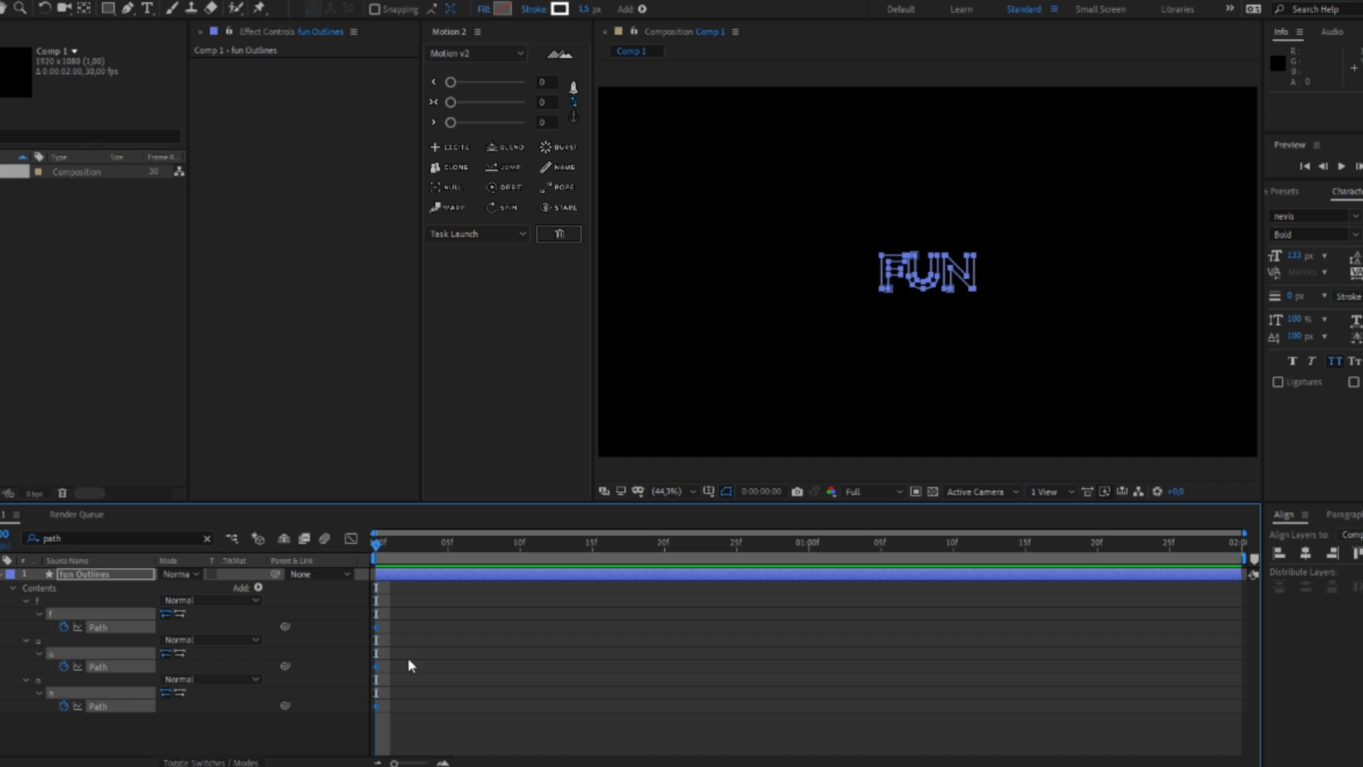
# - Move the three Path keyframes to 0:00:00:20
pyautogui.moveTo(410, 618); pyautogui.dragTo(365, 722)
pyautogui.hotkey('shift', 'pagedown')
pyautogui.hotkey('shift', 'pagedown')
pyautogui.hotkey('shift', 'pagedown')
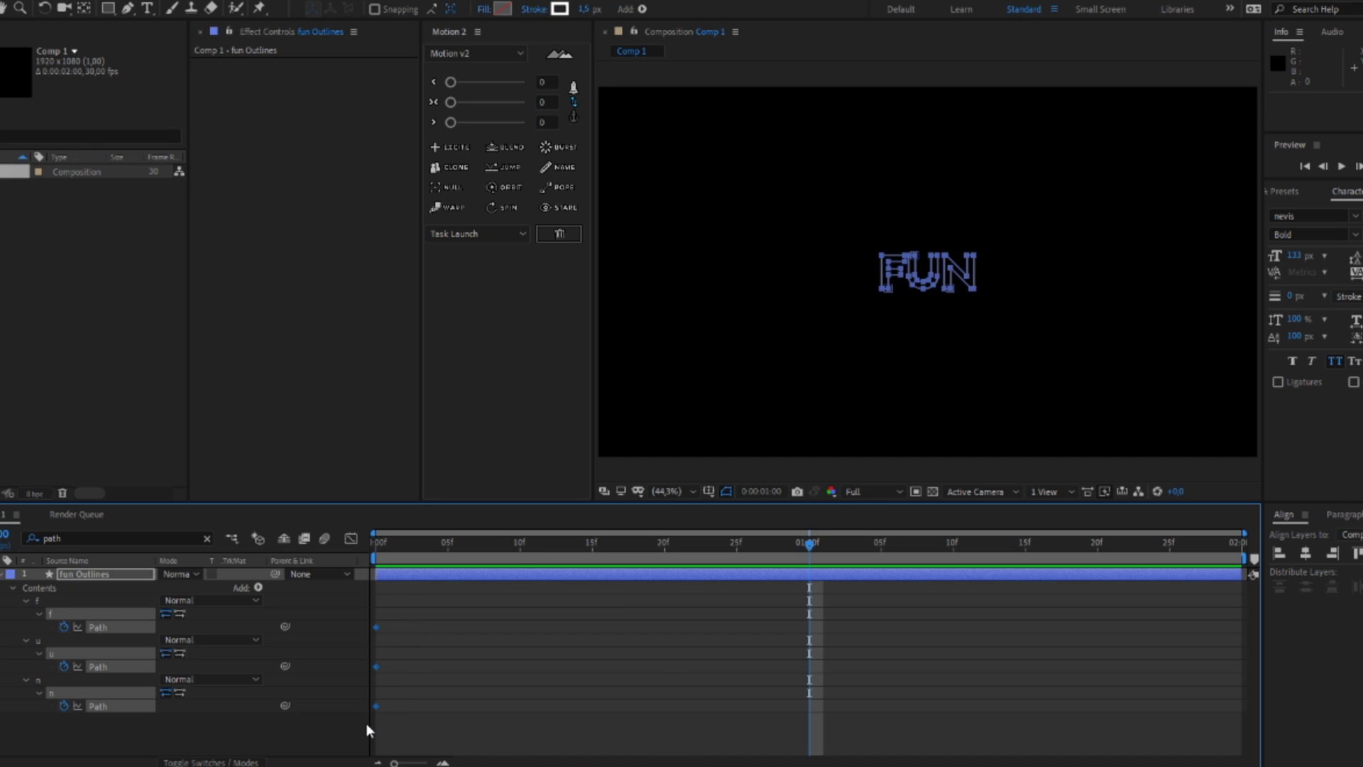
pyautogui.hotkey('shift', 'pageup')
pyautogui.moveTo(406, 615); pyautogui.dragTo(669, 705)
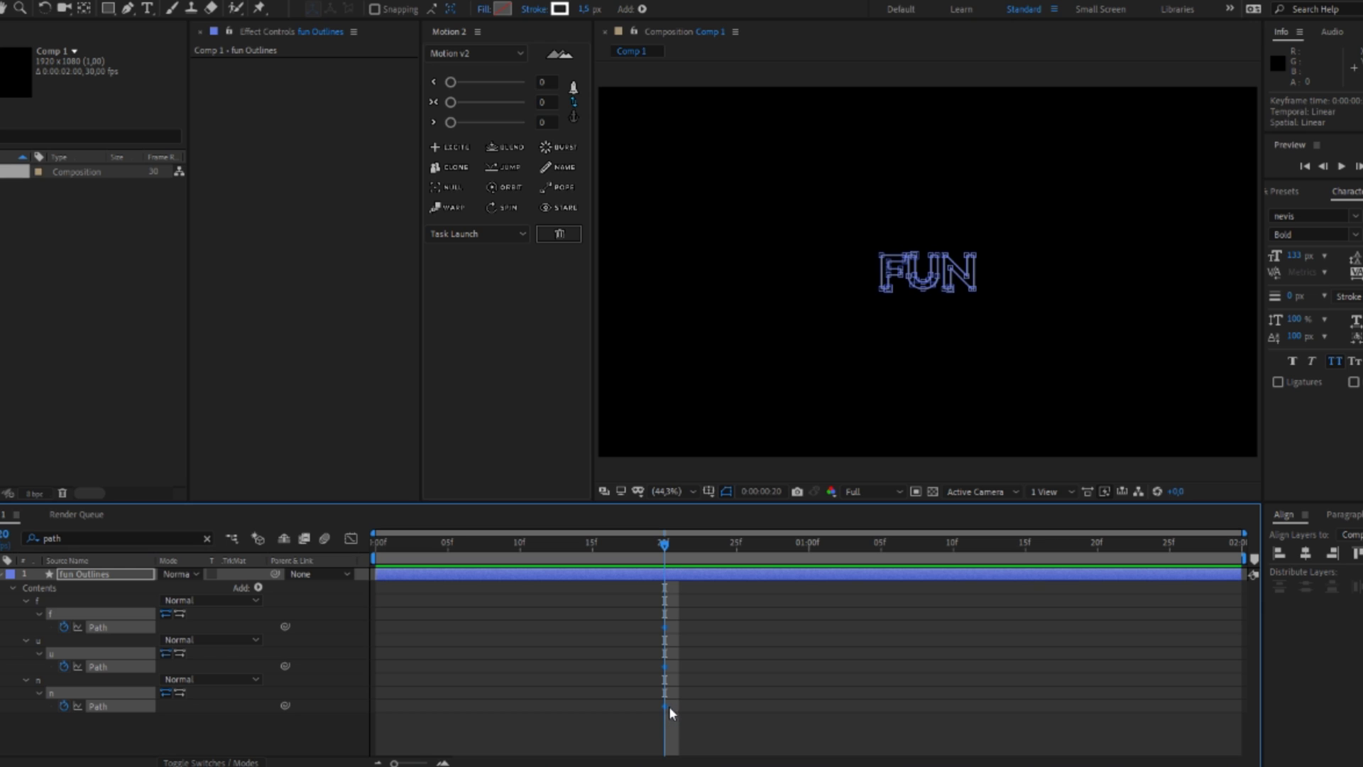
pyautogui.click(304, 722)
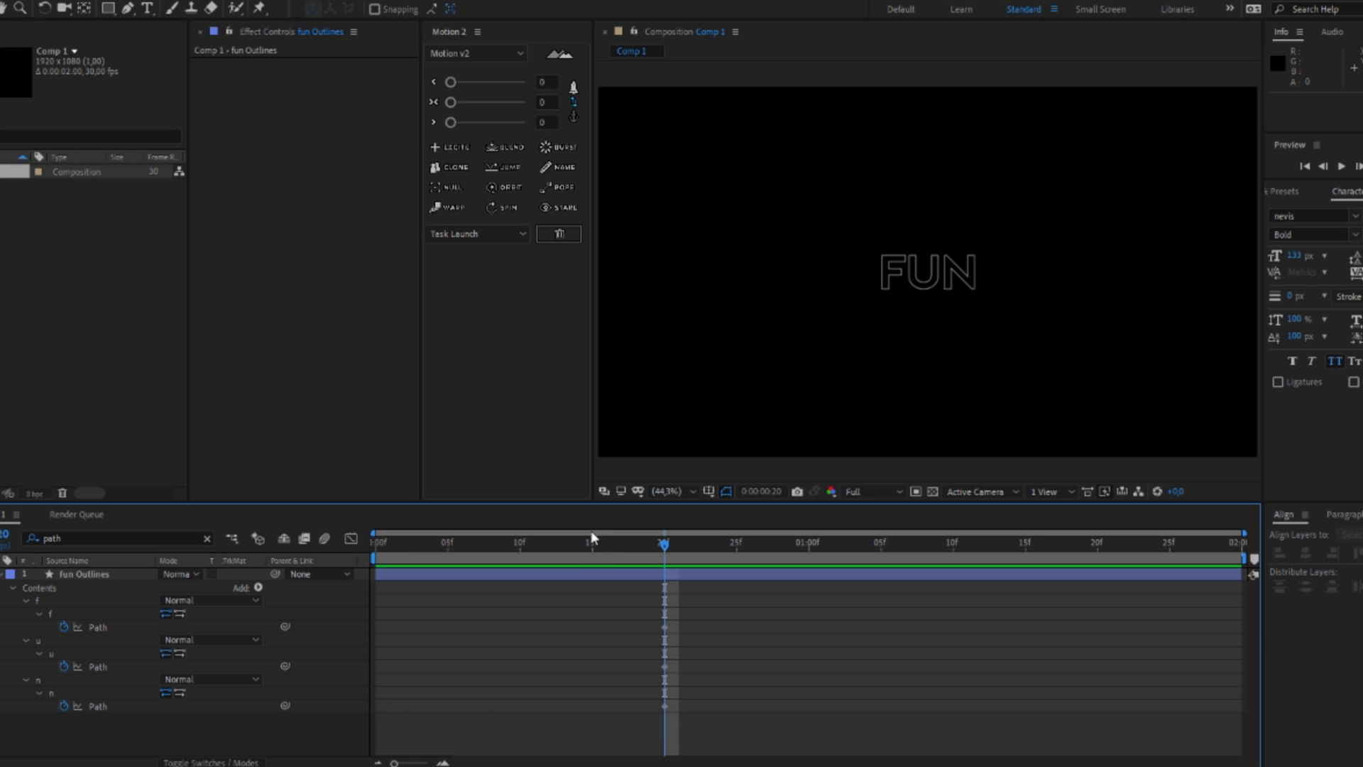
# - At the first frame, move the F's path vertices above the composition's upper edge so its stem is stretched vertically
pyautogui.moveTo(599, 553); pyautogui.dragTo(368, 550)
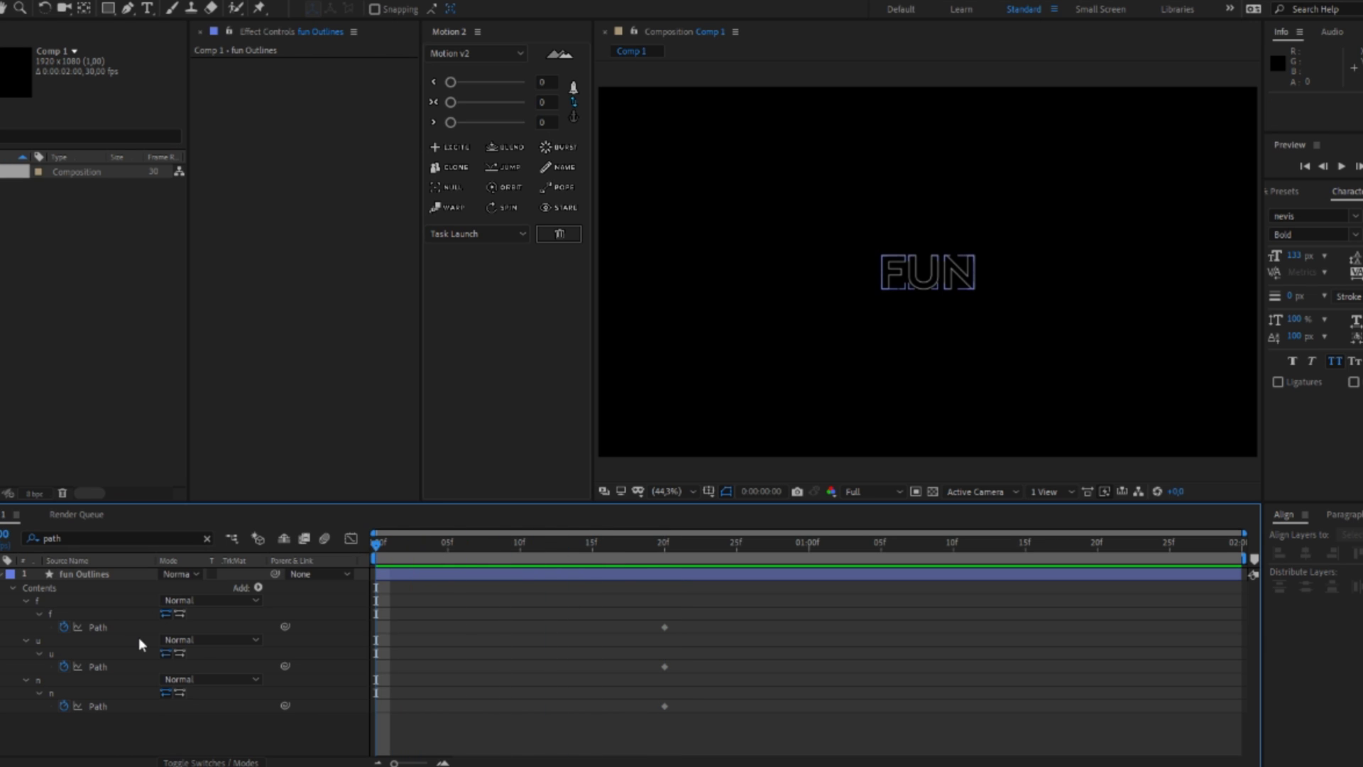
pyautogui.click(108, 628)
pyautogui.scroll(1, 921, 289)
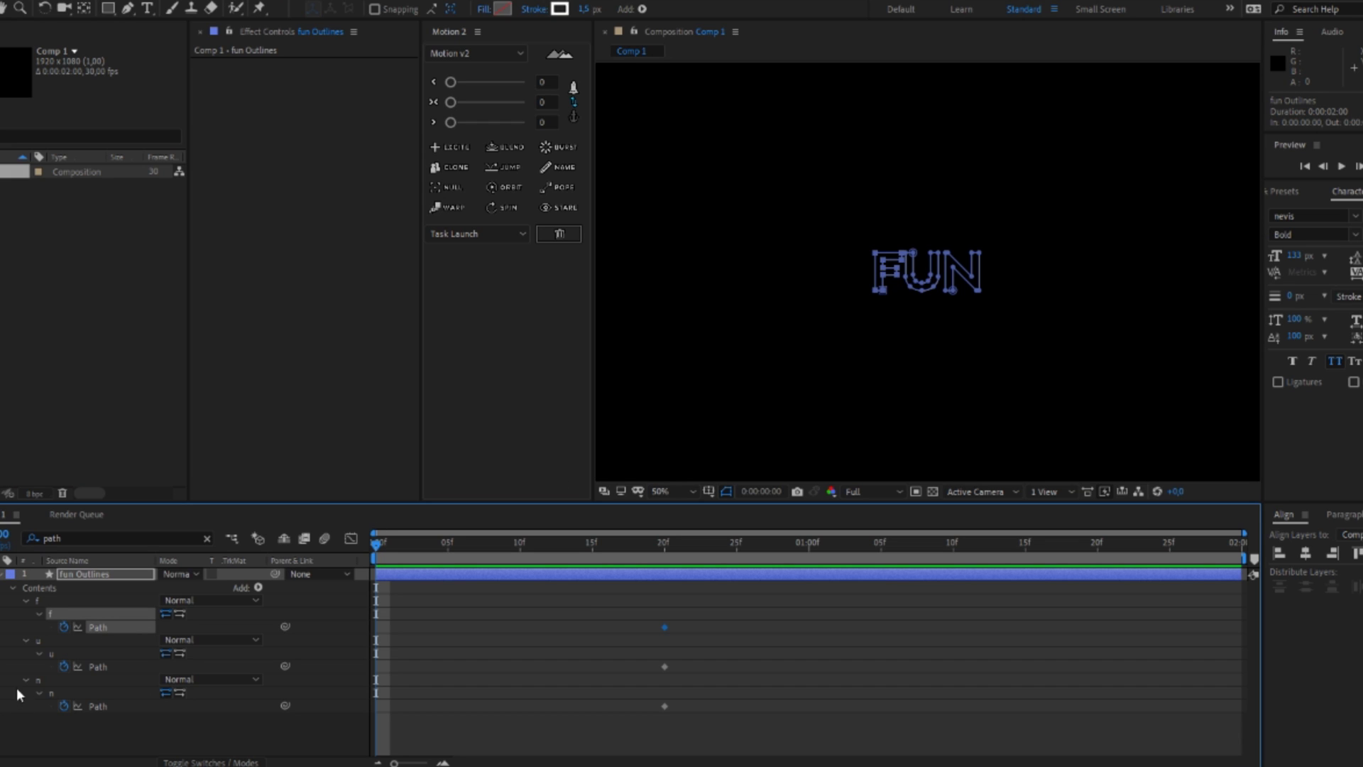
pyautogui.moveTo(858, 241); pyautogui.dragTo(903, 279)
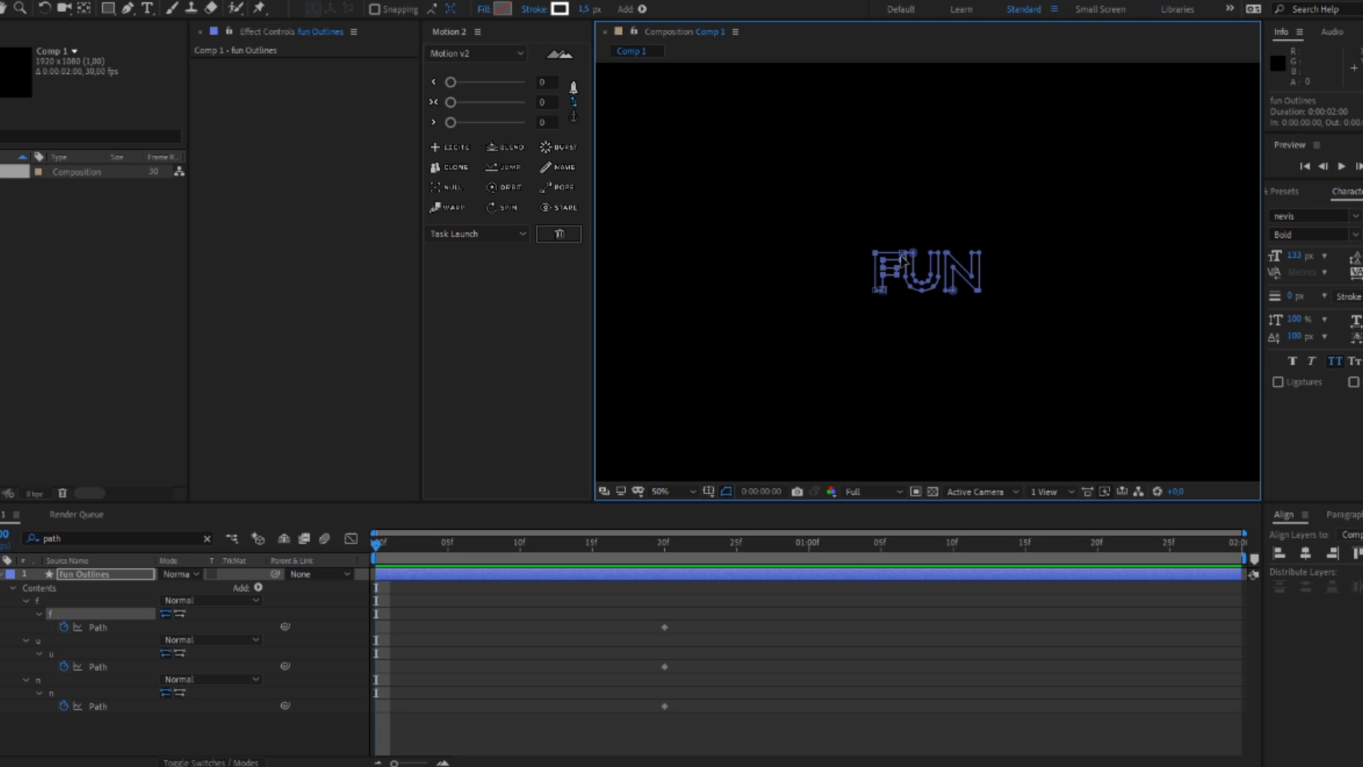
pyautogui.moveTo(879, 257); pyautogui.dragTo(873, 76)
pyautogui.moveTo(810, 106); pyautogui.dragTo(721, 220)
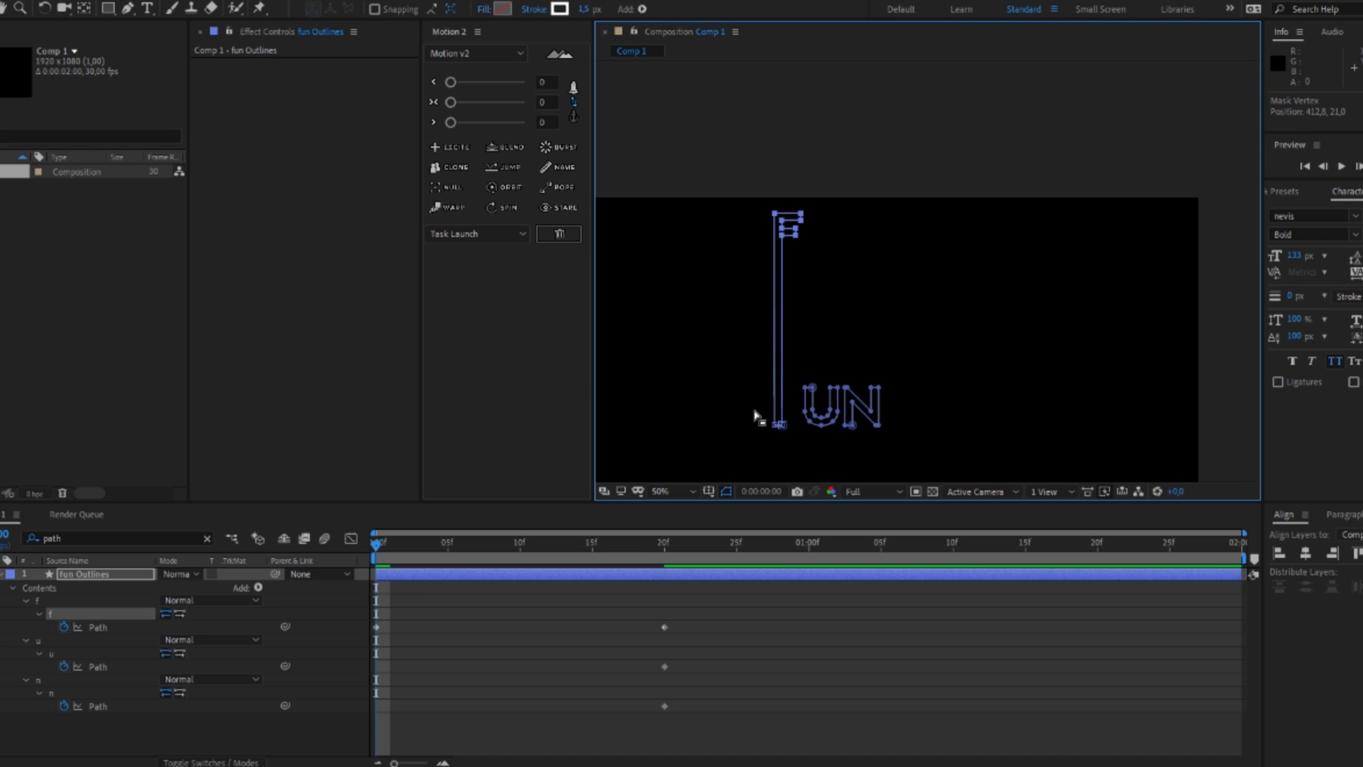
pyautogui.moveTo(754, 415); pyautogui.dragTo(797, 202)
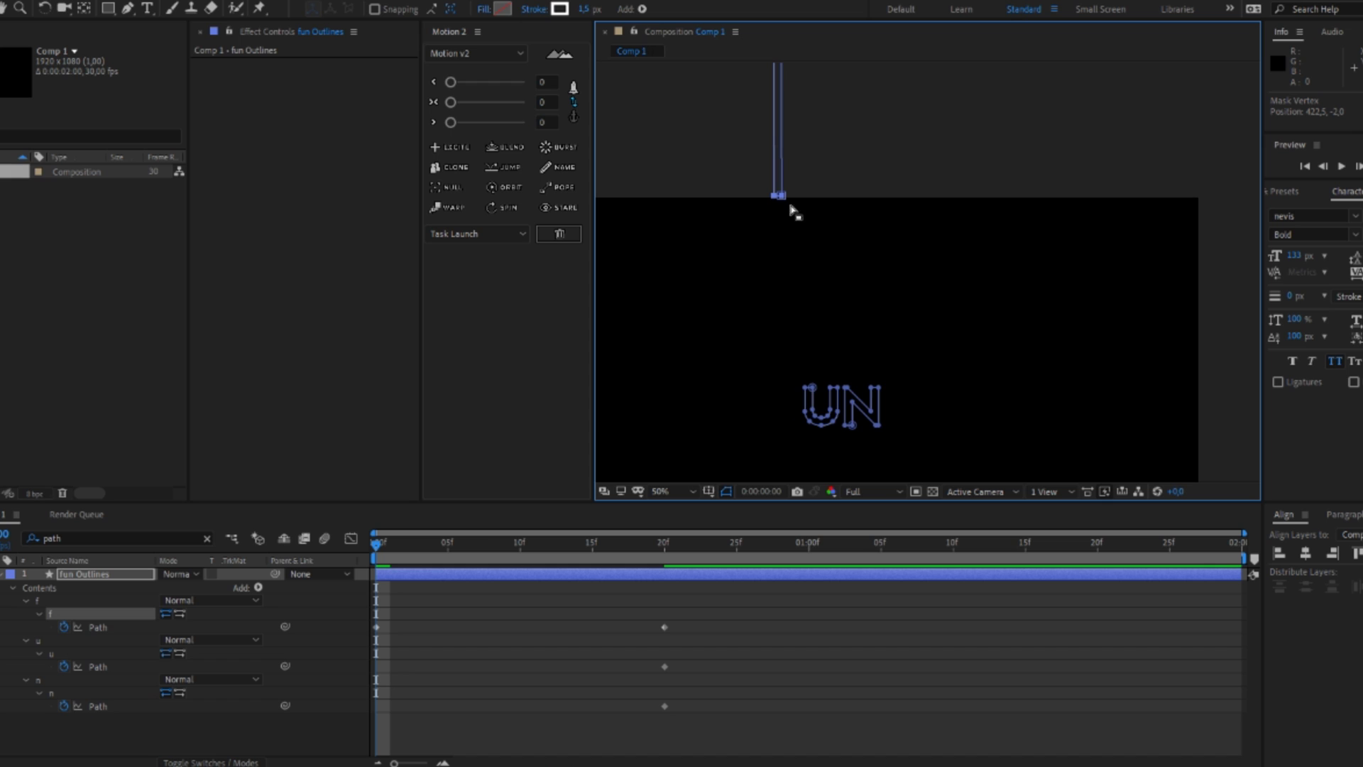
pyautogui.moveTo(787, 310); pyautogui.dragTo(793, 150)
# - At the first frame, move the U's path vertices below the composition's lower edge so the letter is stretched vertically
pyautogui.click(97, 667)
pyautogui.moveTo(793, 218); pyautogui.dragTo(837, 142)
pyautogui.hotkey('ctrl', 'z')
pyautogui.hotkey('ctrl', 'z')
pyautogui.moveTo(790, 216); pyautogui.dragTo(851, 238)
pyautogui.moveTo(838, 229); pyautogui.dragTo(836, 71)
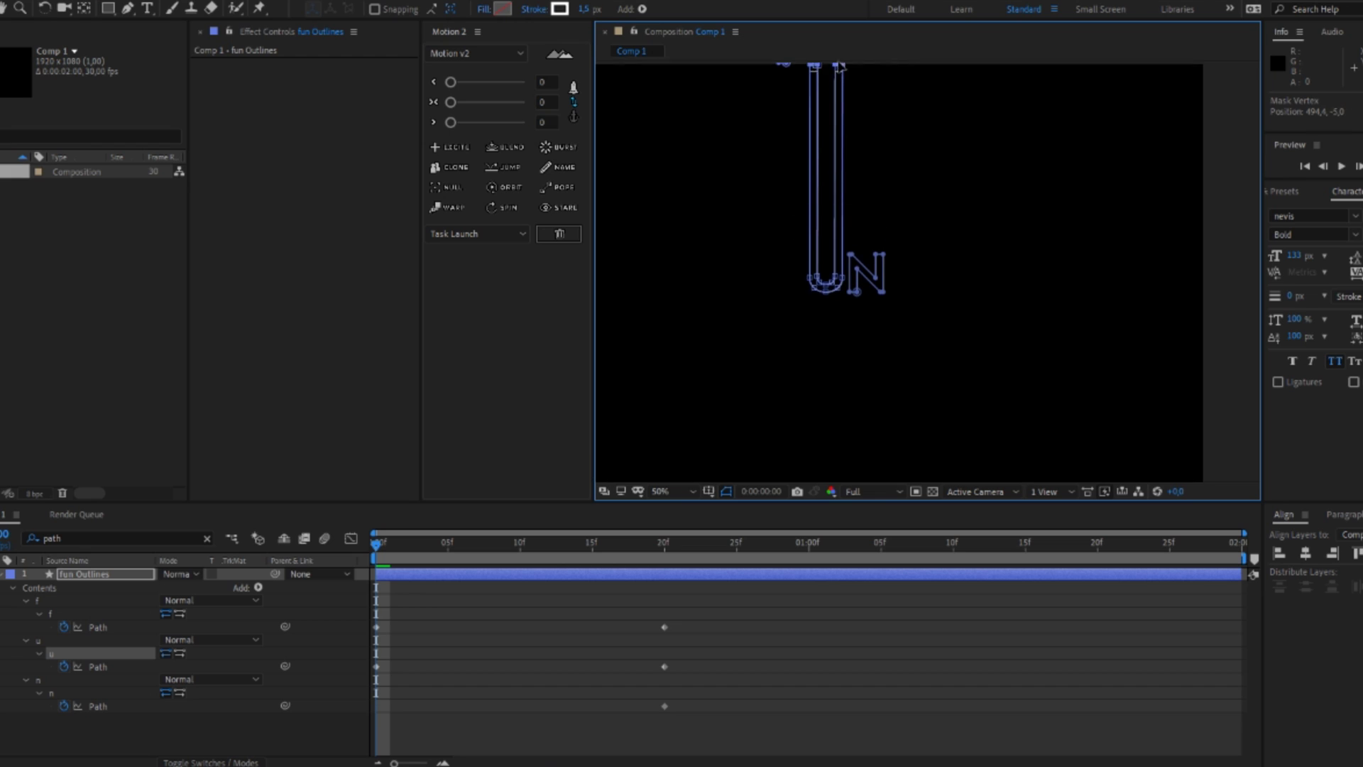
pyautogui.moveTo(794, 262); pyautogui.dragTo(836, 301)
pyautogui.moveTo(825, 290); pyautogui.dragTo(823, 702)
pyautogui.moveTo(815, 398); pyautogui.dragTo(727, 426)
# - Move the N's path vertices past the composition's right edge, stretching the letter horizontally, and fit the composition in the viewer
pyautogui.moveTo(819, 274); pyautogui.dragTo(765, 344)
pyautogui.scroll(1, 809, 287)
pyautogui.moveTo(809, 286); pyautogui.dragTo(916, 293)
pyautogui.scroll(1, 915, 293)
pyautogui.moveTo(907, 270); pyautogui.dragTo(1231, 276)
pyautogui.scroll(-2, 721, 443)
pyautogui.click(673, 492)
pyautogui.click(678, 225)
# - At frame 2, keyframe the F's path by moving the letter down inside the composition's upper edge and shortening its stem
pyautogui.moveTo(526, 547); pyautogui.dragTo(361, 558)
pyautogui.press('pagedown')
pyautogui.press('pagedown')
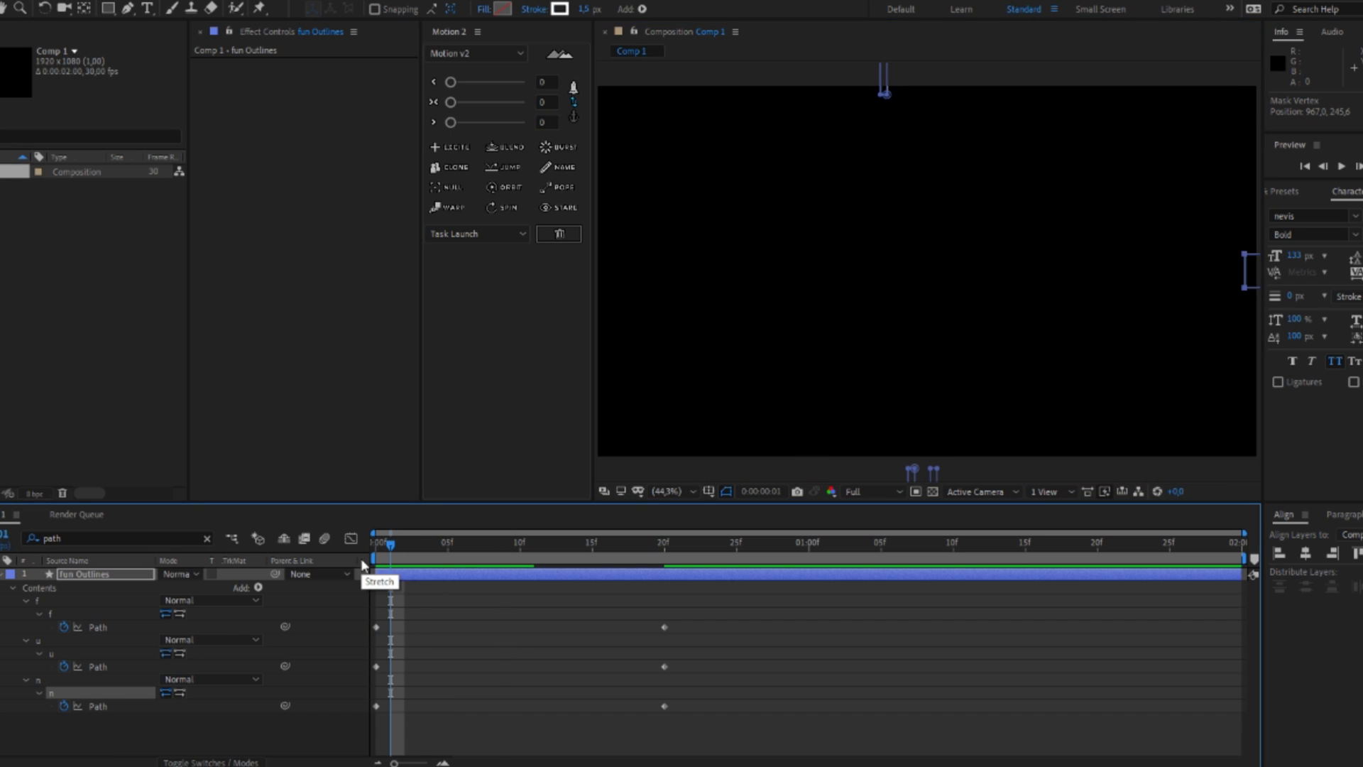
pyautogui.scroll(-2, 934, 82)
pyautogui.moveTo(934, 76); pyautogui.dragTo(870, 193)
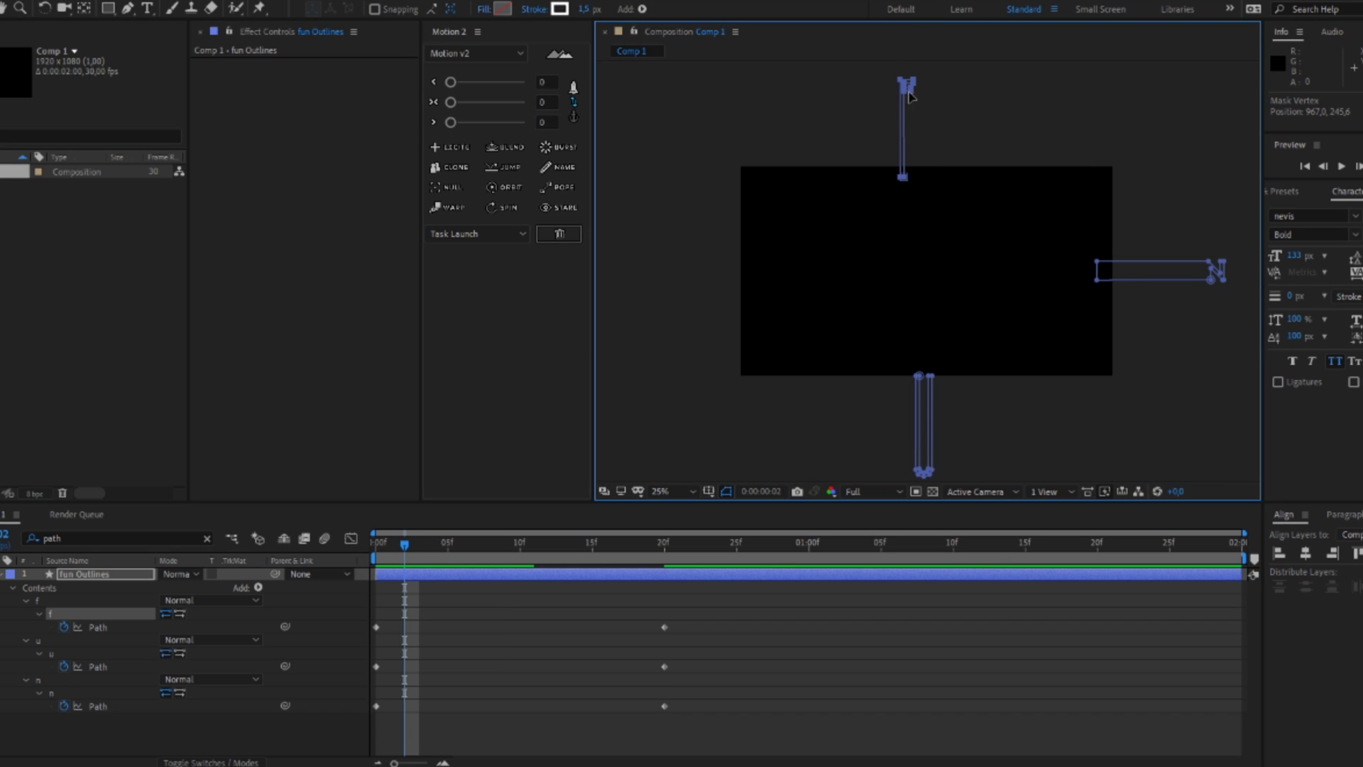
pyautogui.moveTo(903, 84); pyautogui.dragTo(896, 177)
pyautogui.click(886, 285)
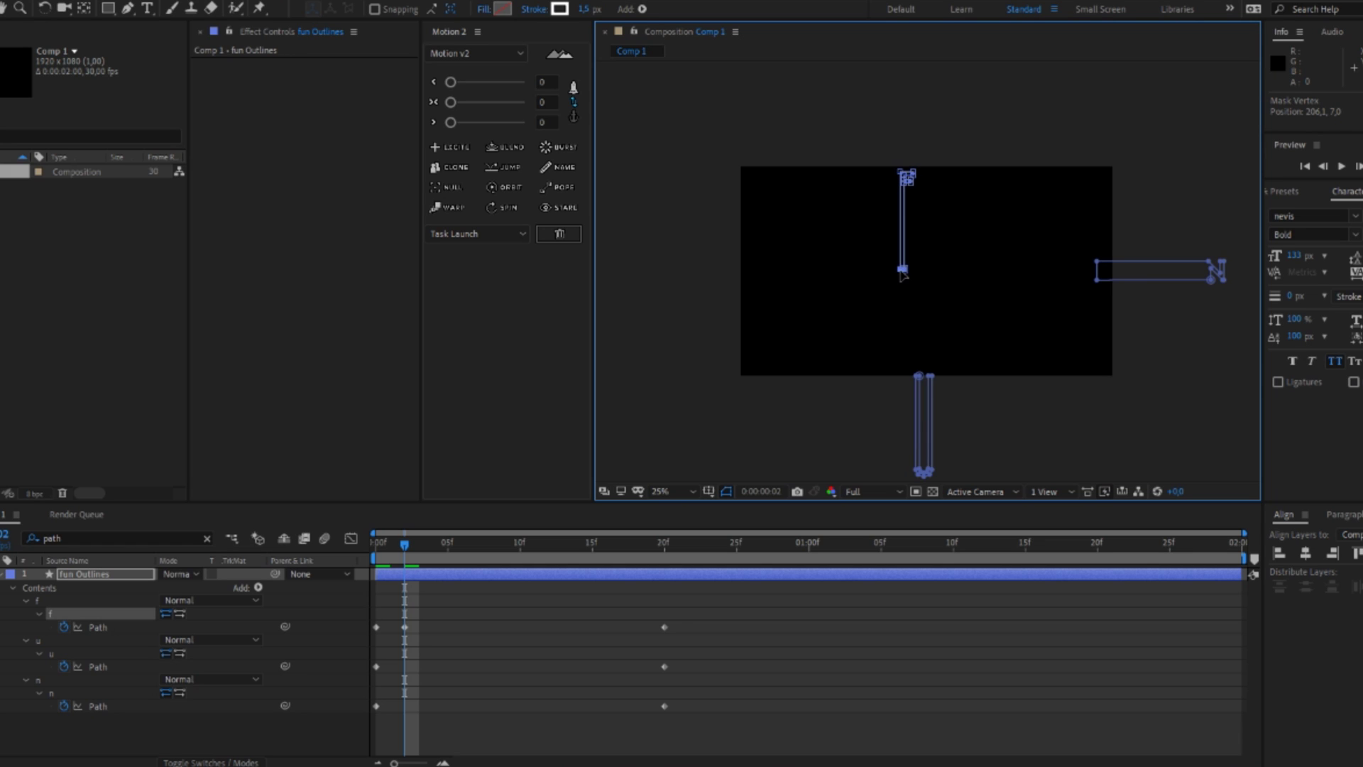
pyautogui.moveTo(903, 268); pyautogui.dragTo(908, 221)
# - At frame 4, keyframe the F's path by shortening its stem slightly and moving the whole letter further down
pyautogui.press('.')
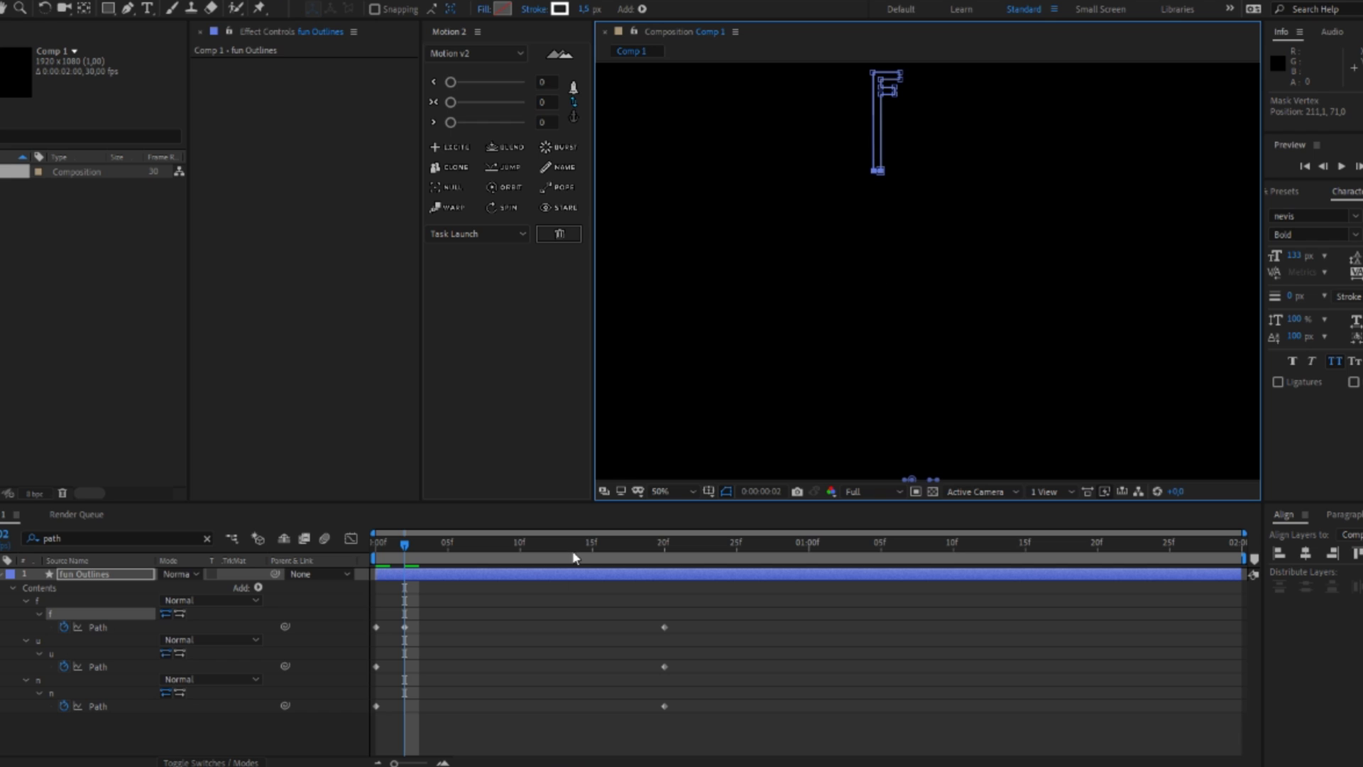
pyautogui.press(',')
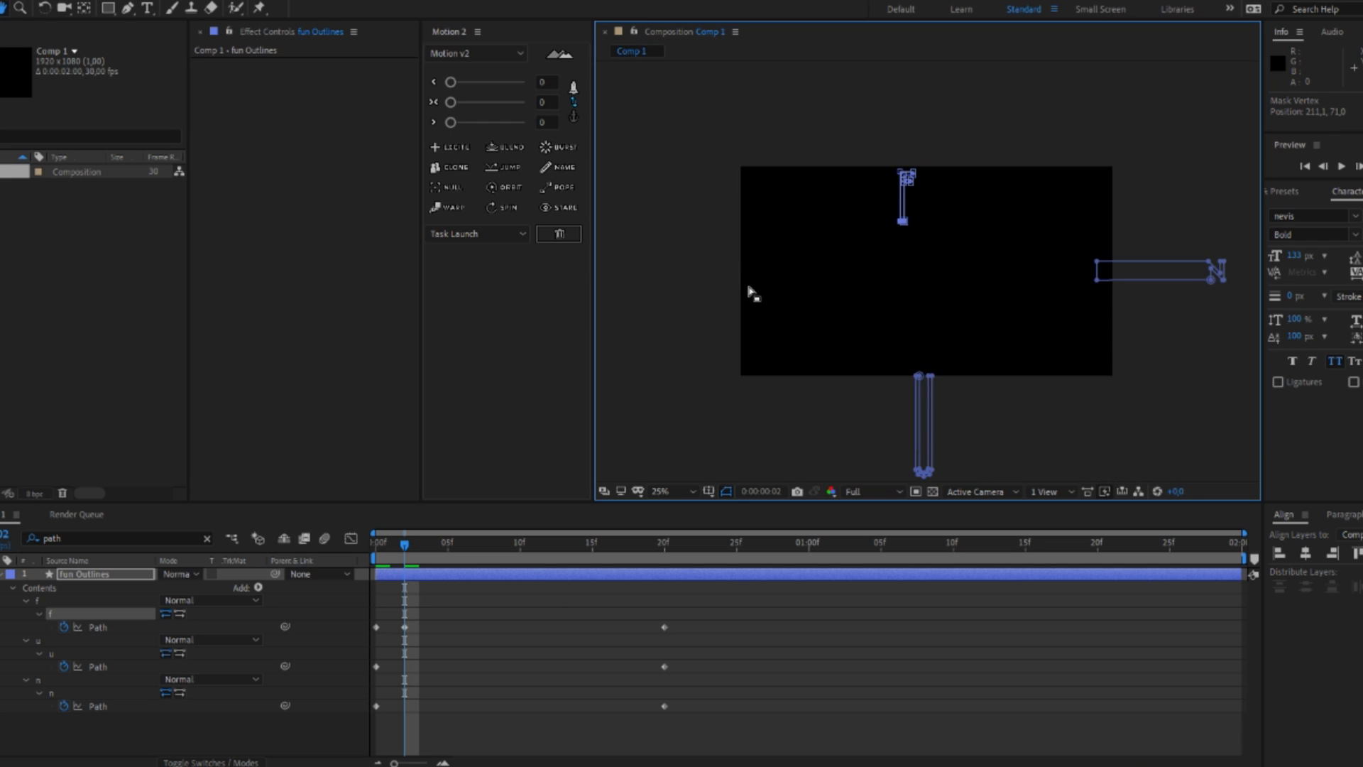
pyautogui.press('.')
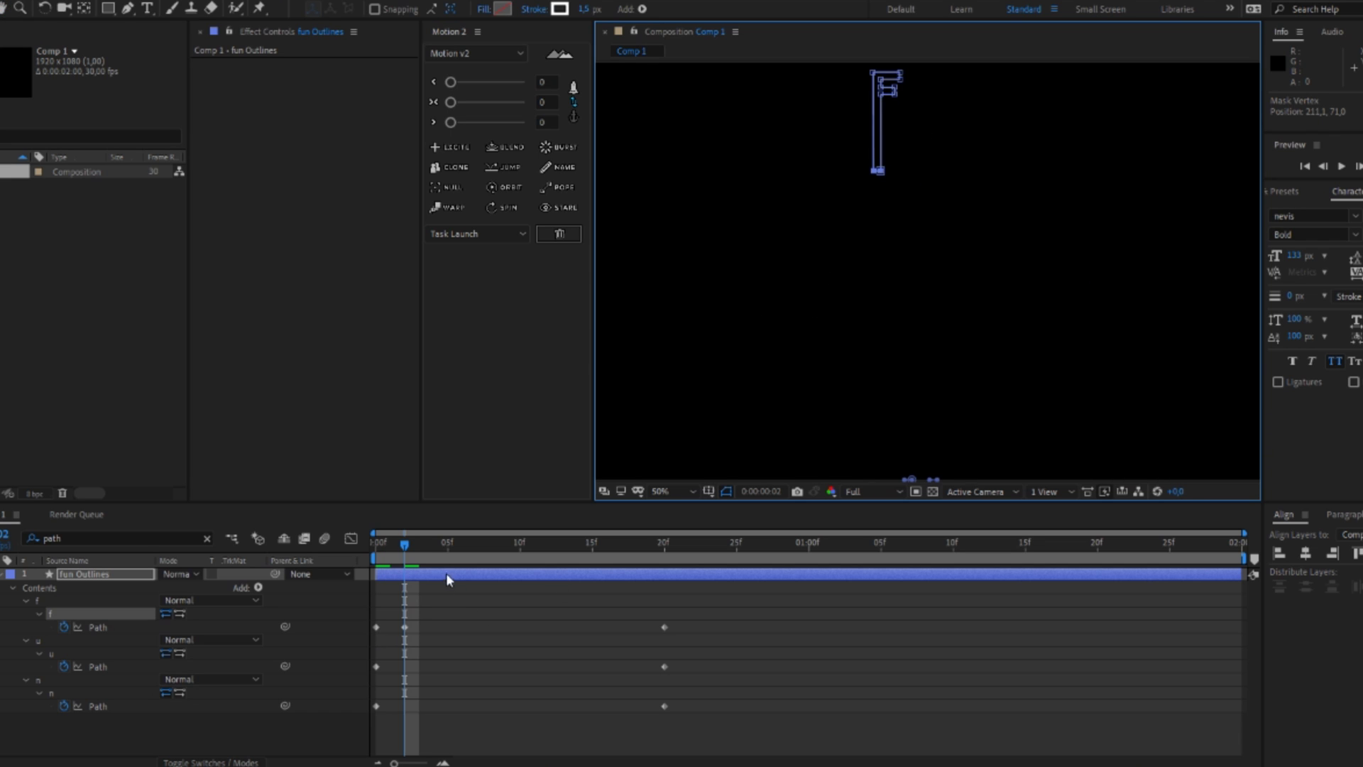
pyautogui.press('pagedown')
pyautogui.press('pagedown')
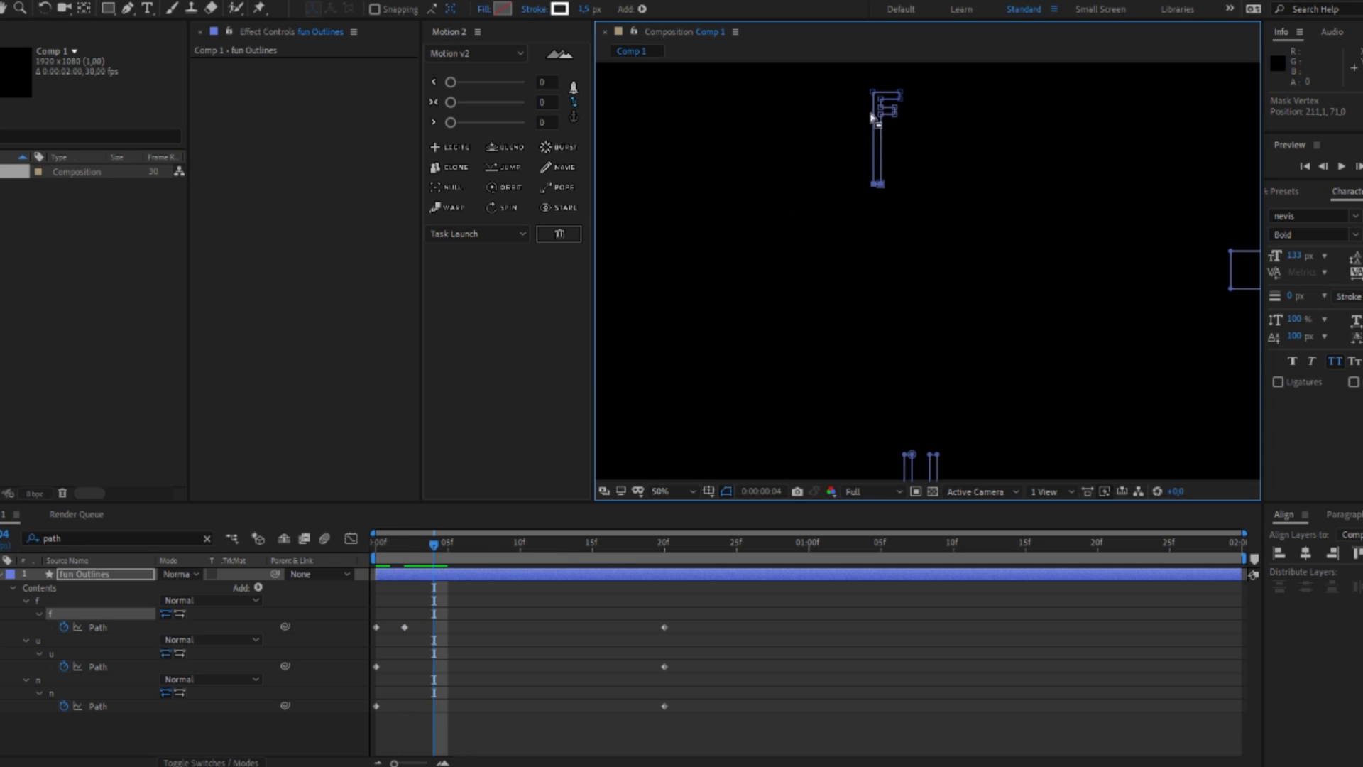
pyautogui.moveTo(922, 88); pyautogui.dragTo(852, 124)
pyautogui.moveTo(920, 84); pyautogui.dragTo(844, 219)
pyautogui.moveTo(923, 140); pyautogui.dragTo(886, 171)
pyautogui.moveTo(892, 105); pyautogui.dragTo(845, 138)
pyautogui.moveTo(902, 96); pyautogui.dragTo(837, 188)
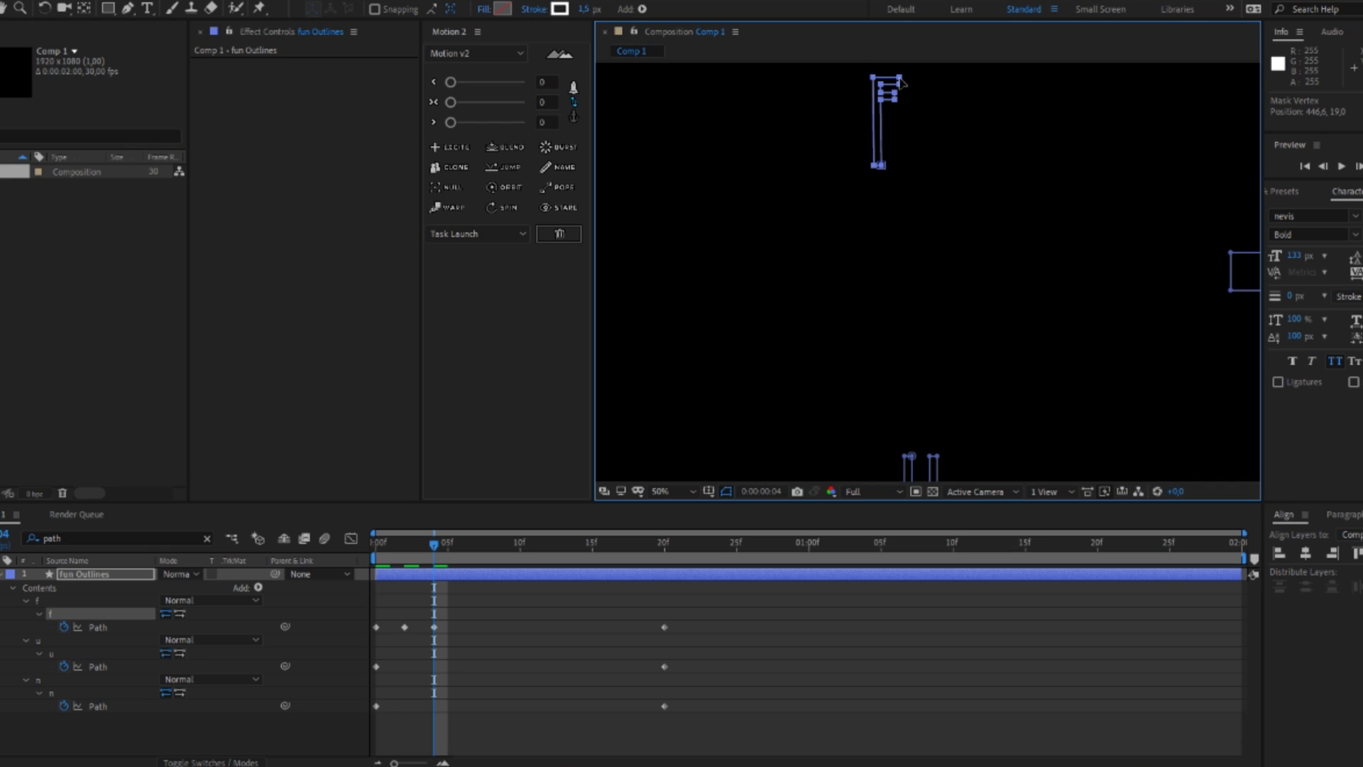
pyautogui.moveTo(900, 80); pyautogui.dragTo(900, 174)
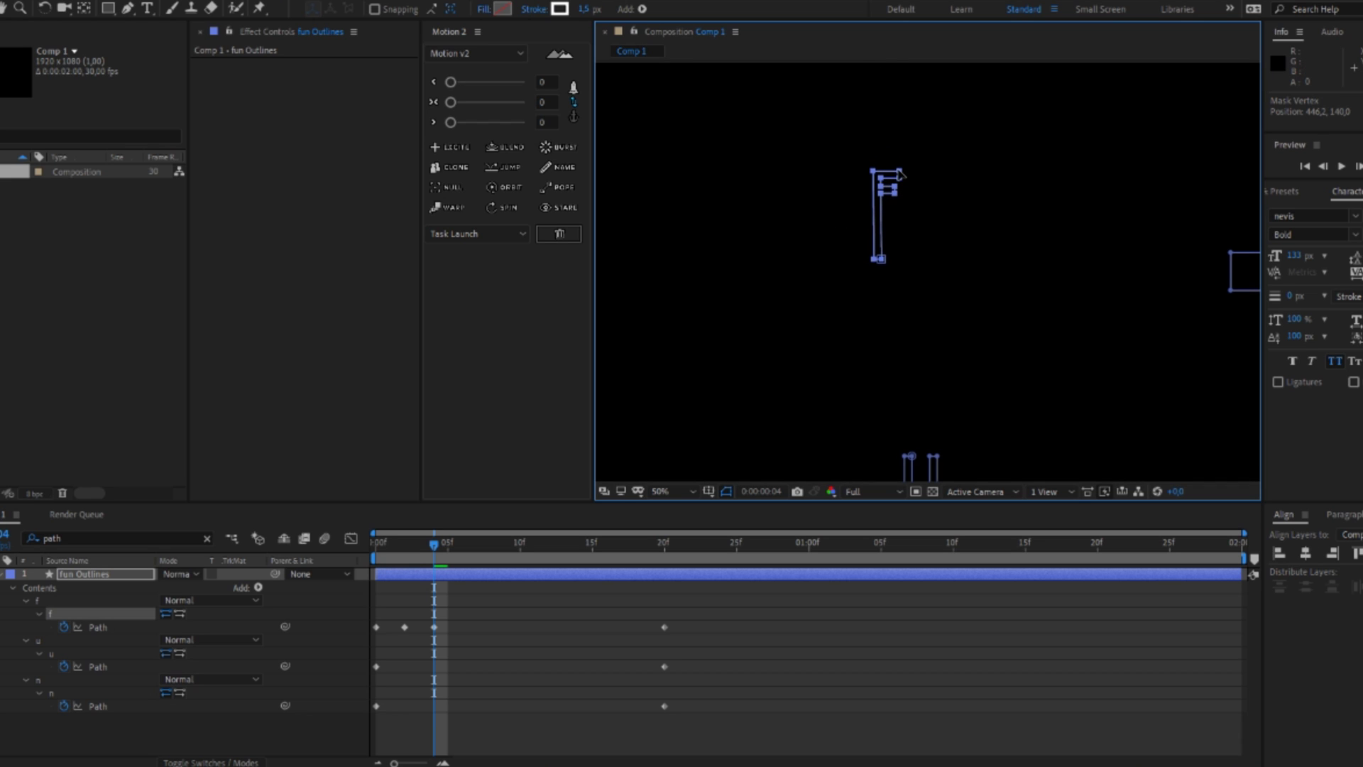
# - At frame 4, raise the lower end of the F's stem slightly to shorten it
pyautogui.click(597, 652)
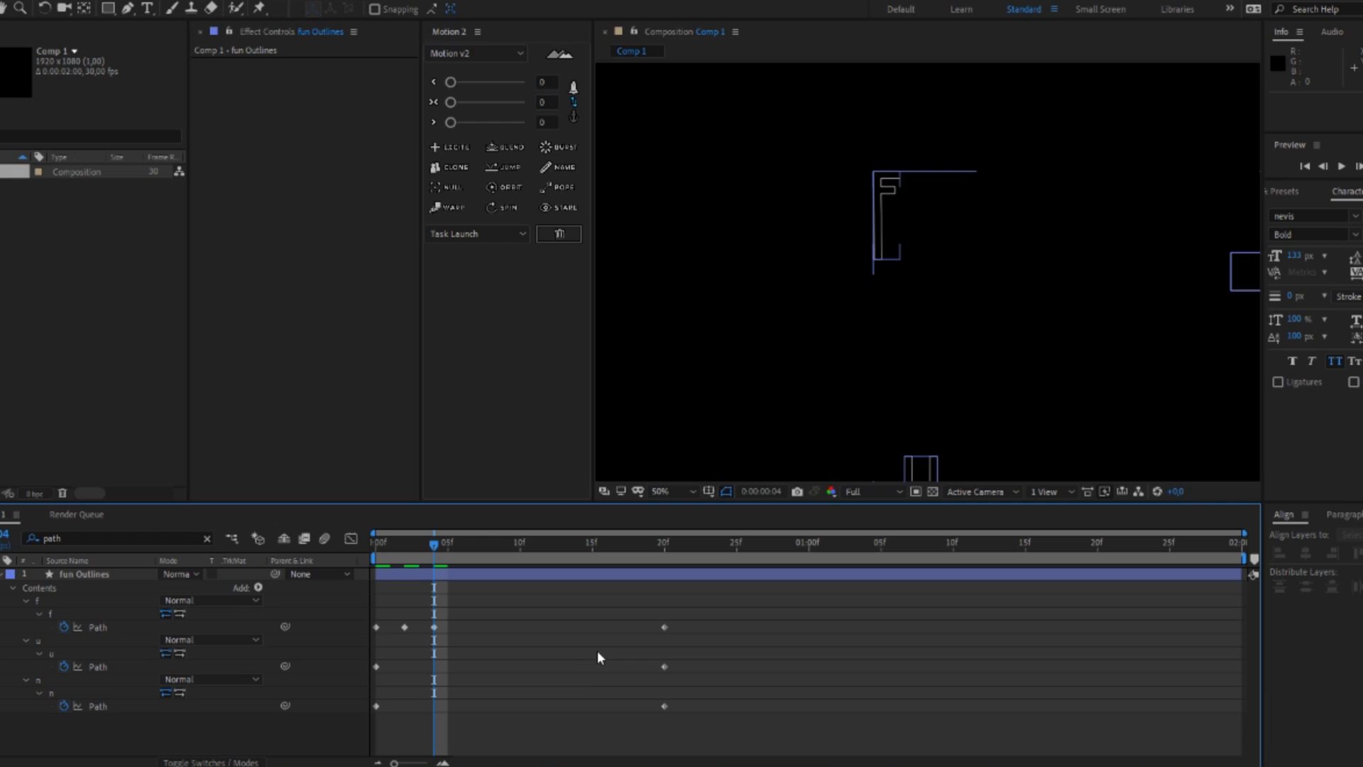
pyautogui.click(891, 254)
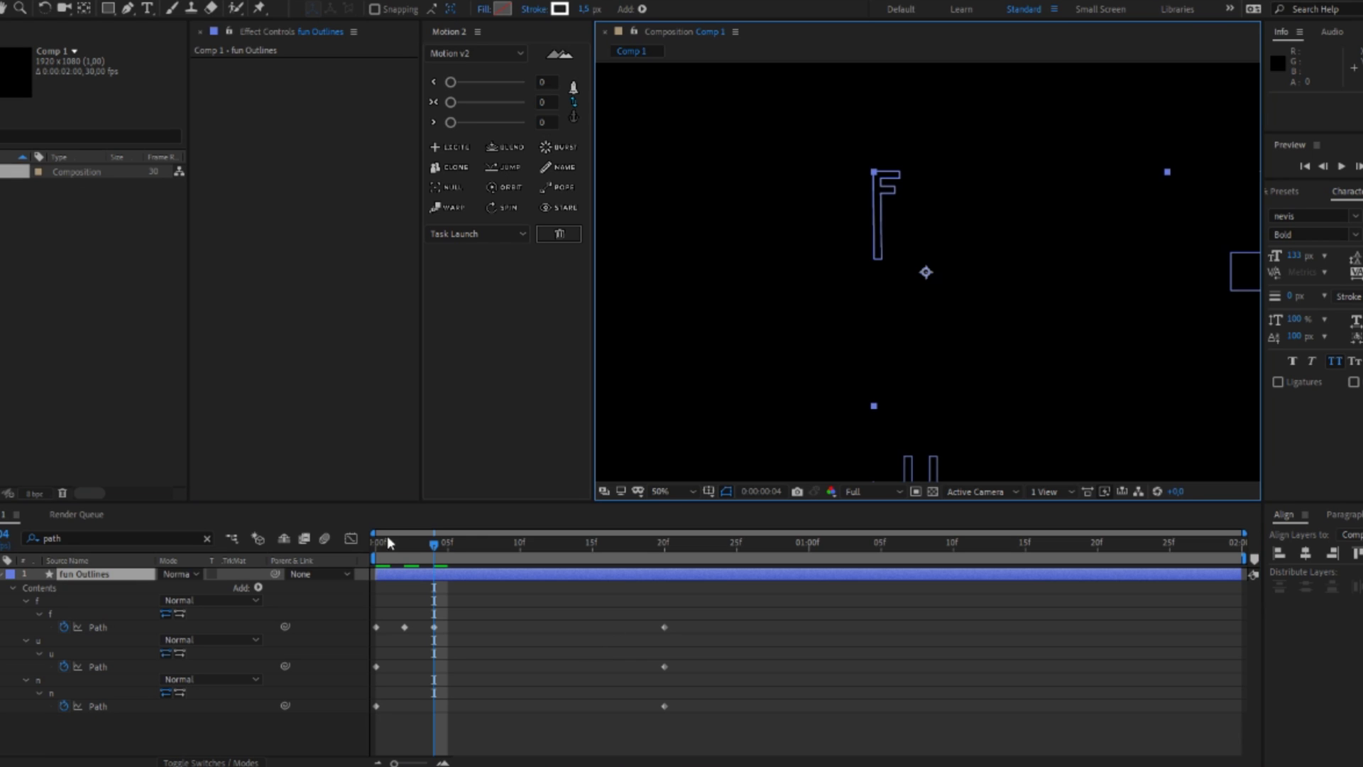
pyautogui.click(104, 624)
pyautogui.click(880, 258)
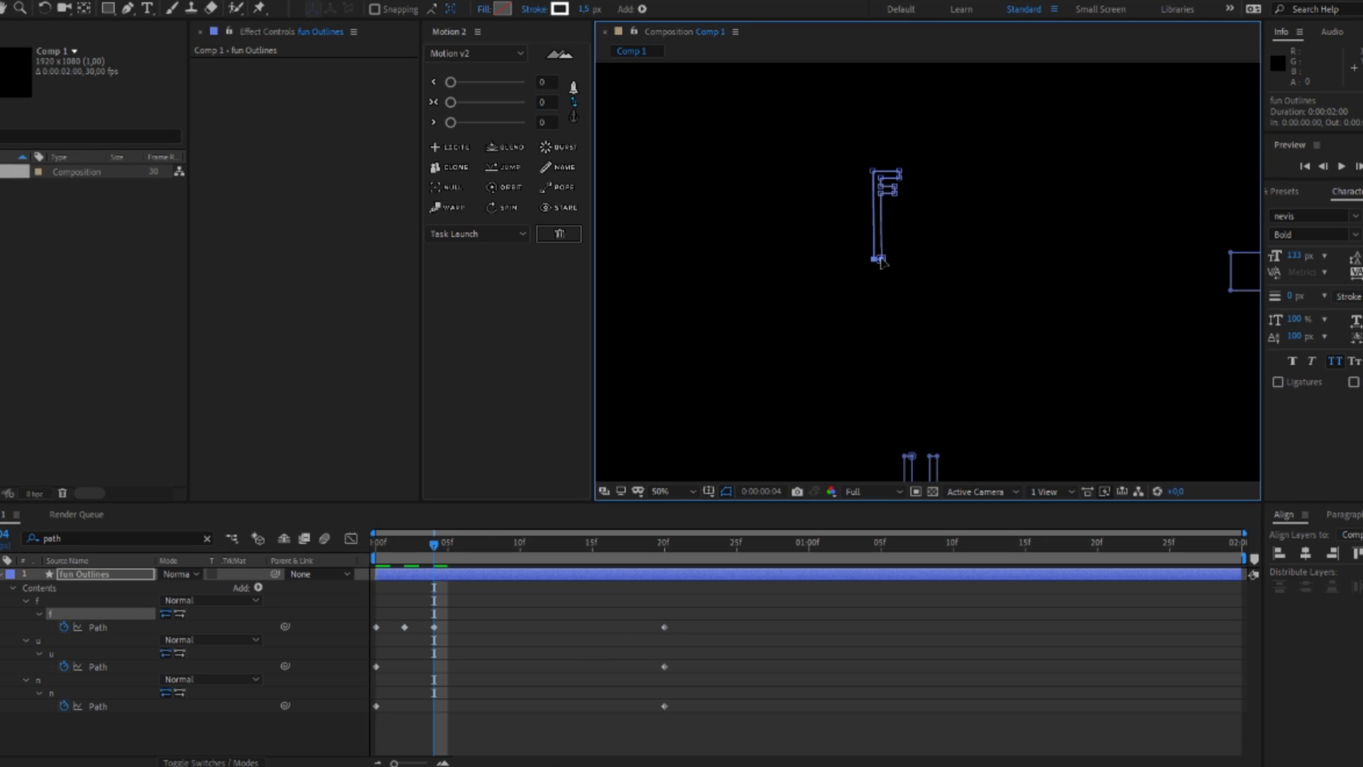
pyautogui.moveTo(881, 259); pyautogui.dragTo(880, 257)
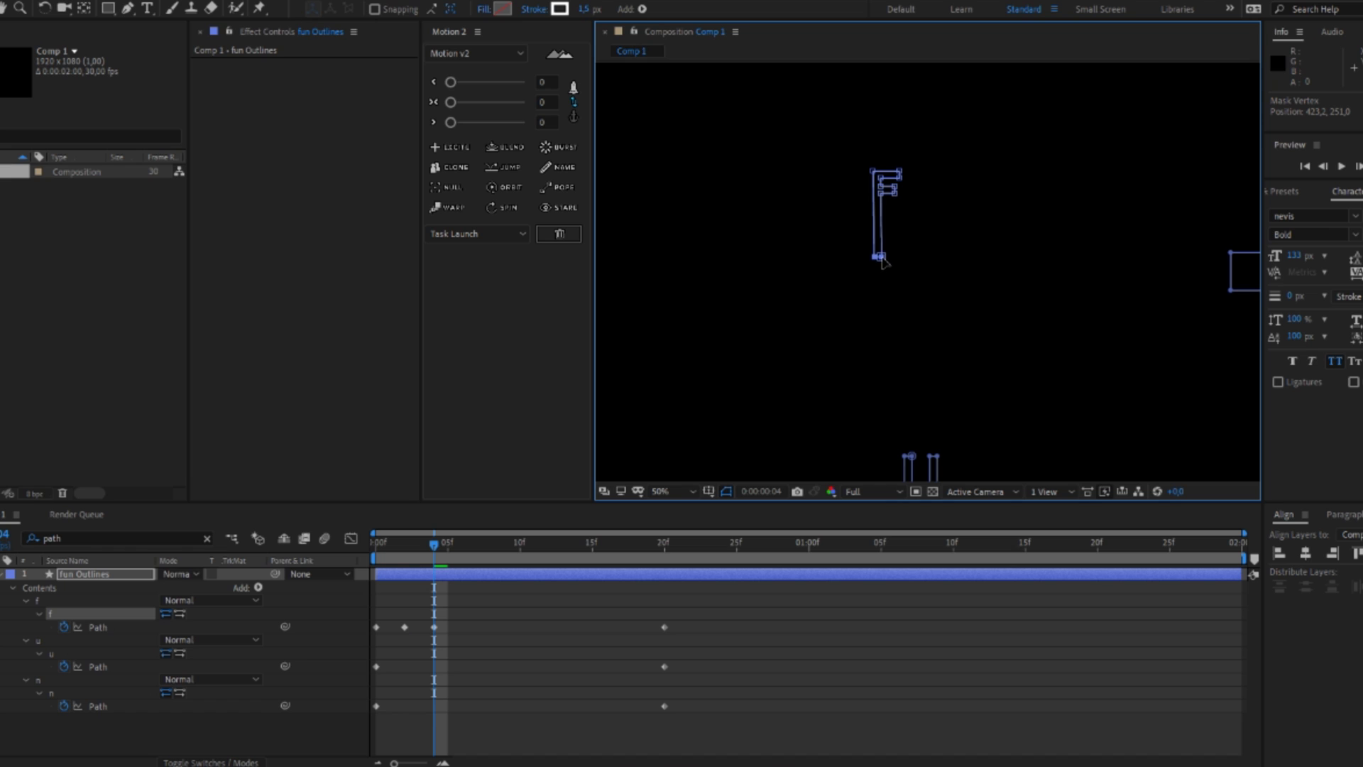
pyautogui.click(916, 277)
pyautogui.click(812, 393)
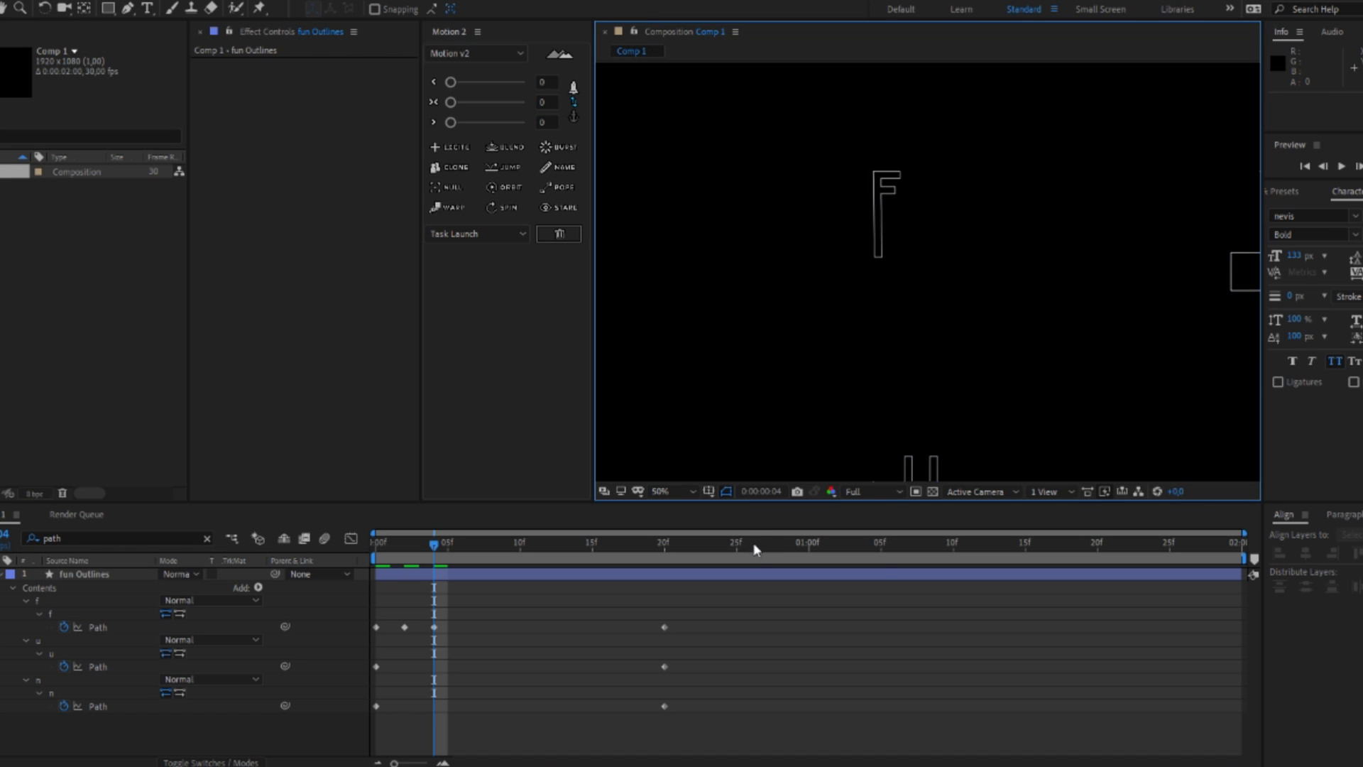
# - At frame 6, keyframe the F's path by shortening its stem and moving the letter down closer to its resting place
pyautogui.click(455, 553)
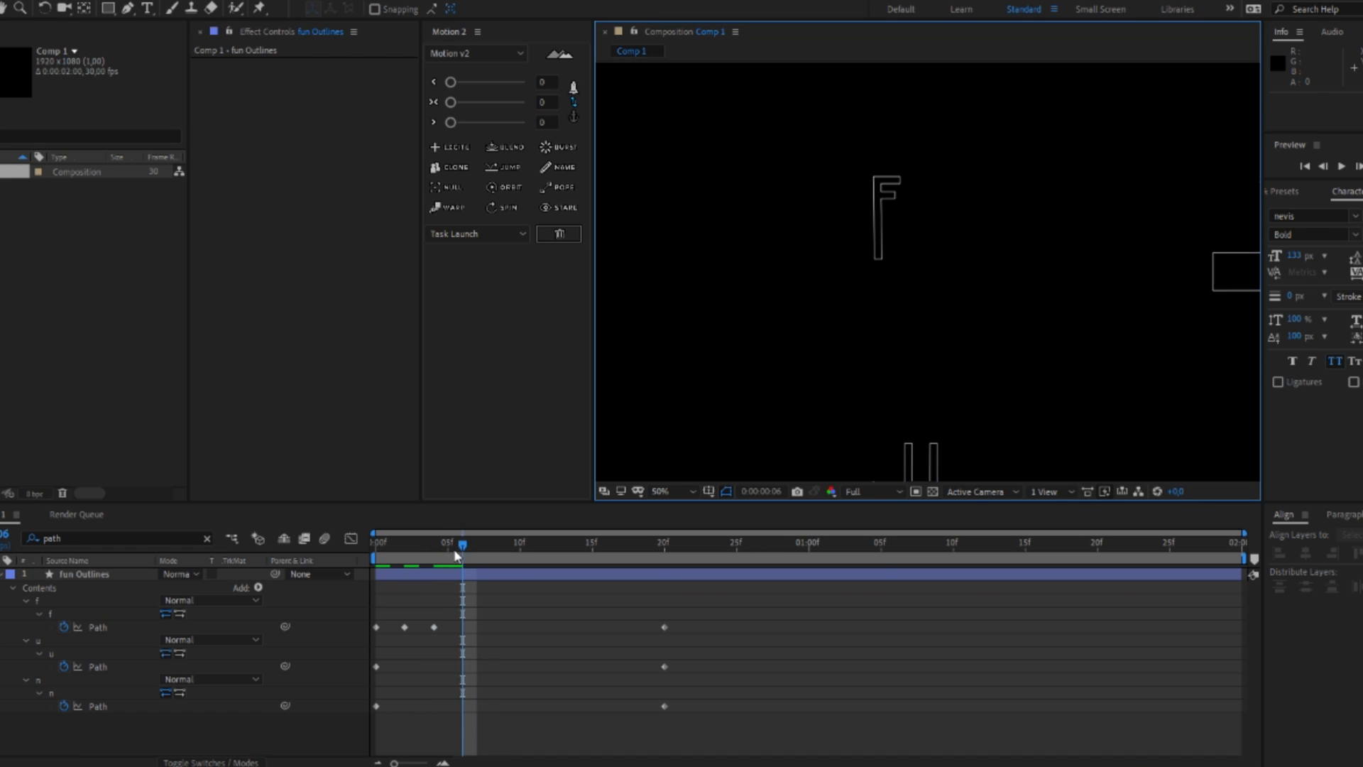
pyautogui.click(139, 625)
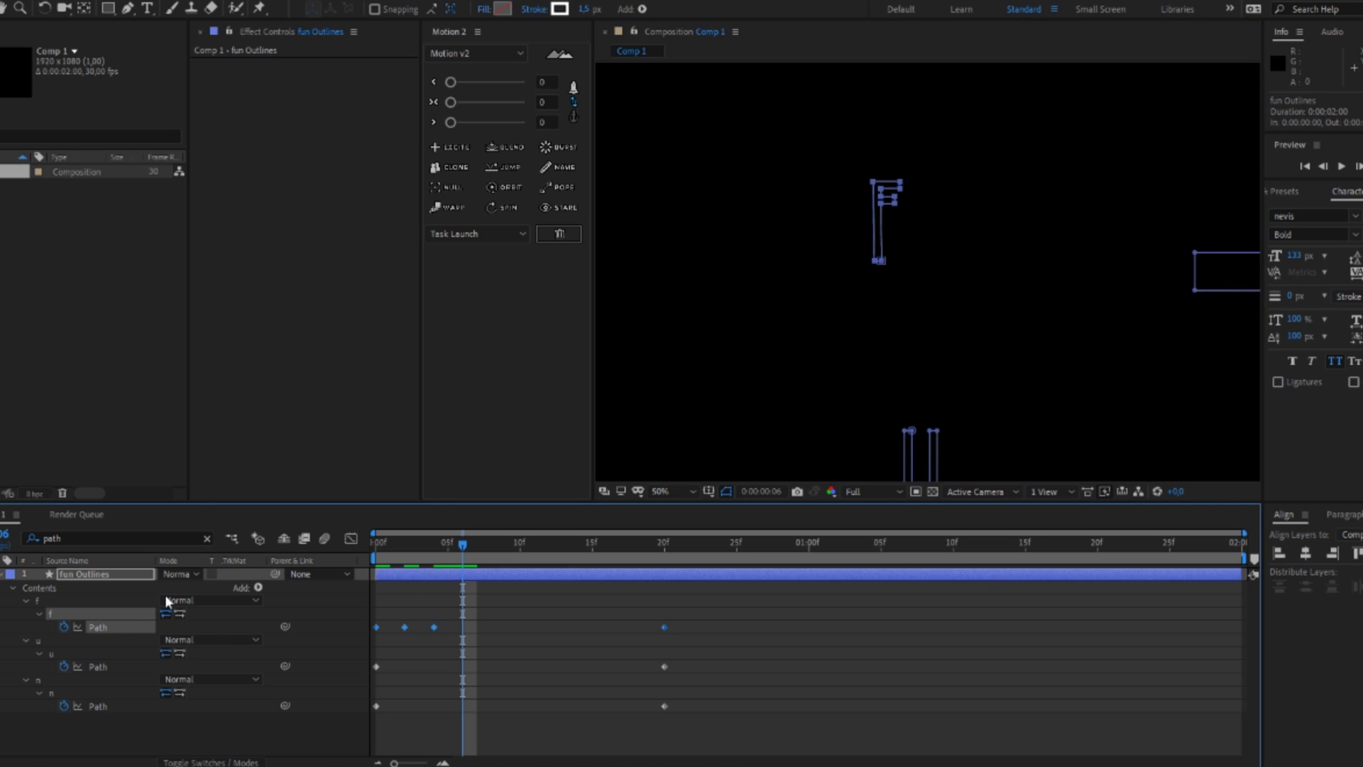
pyautogui.moveTo(924, 167); pyautogui.dragTo(831, 301)
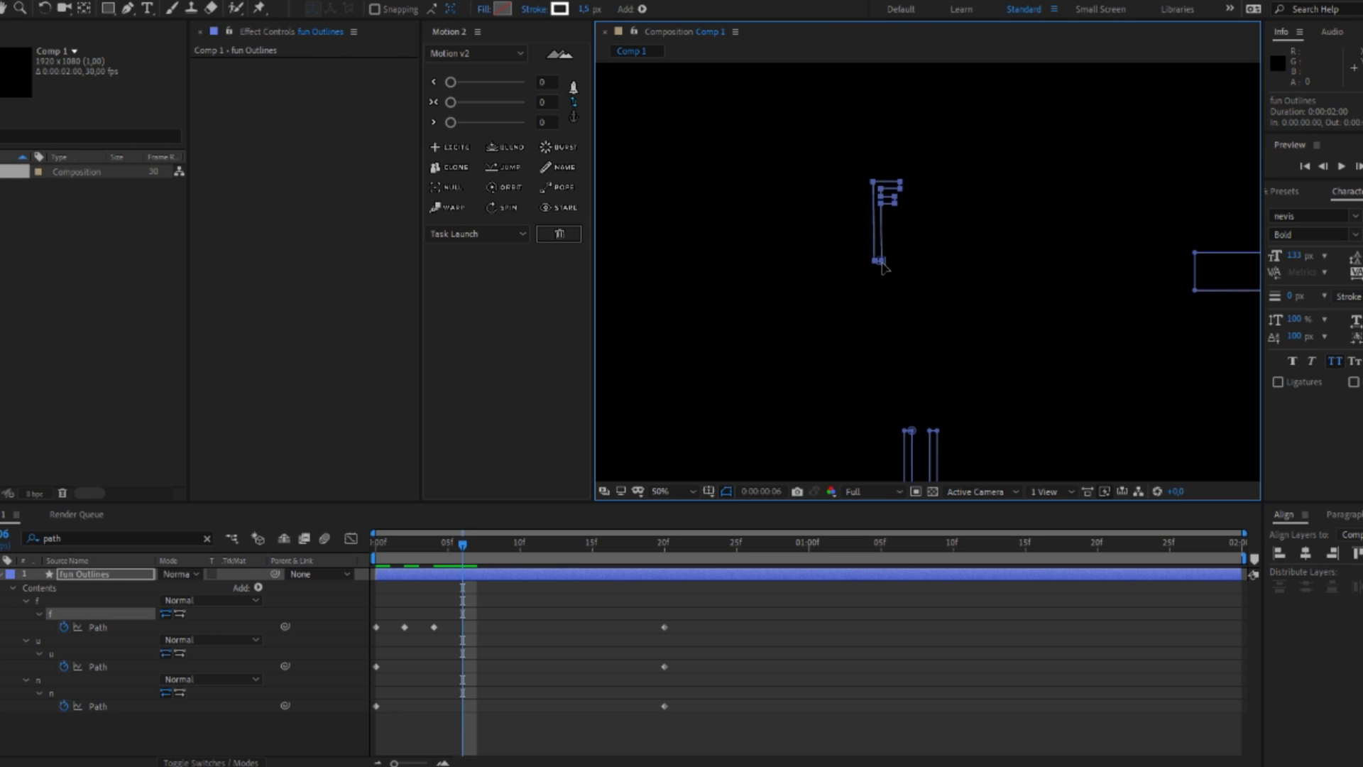
pyautogui.moveTo(888, 257)
pyautogui.mouseDown()
pyautogui.moveTo(862, 268)
pyautogui.moveTo(886, 248)
pyautogui.mouseUp()
pyautogui.moveTo(924, 178); pyautogui.dragTo(820, 289)
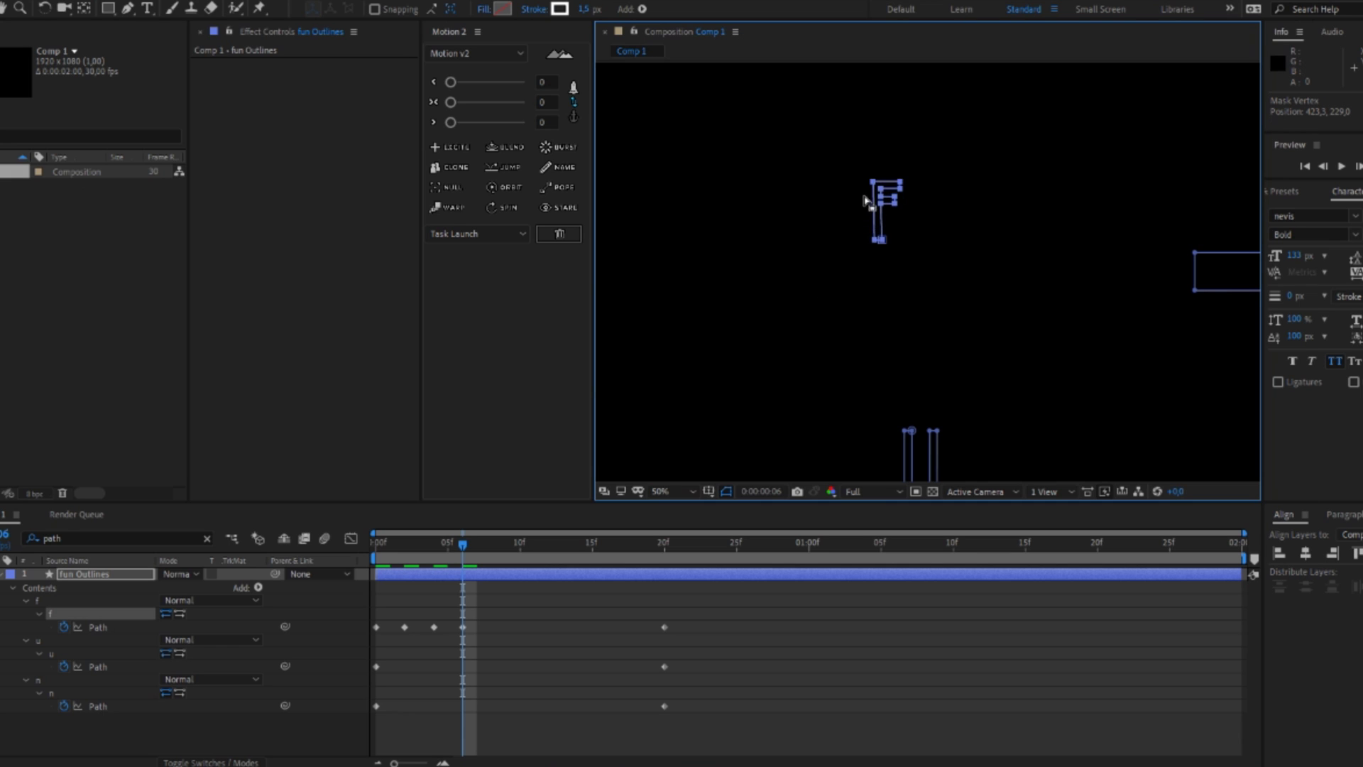
pyautogui.moveTo(869, 182); pyautogui.dragTo(867, 234)
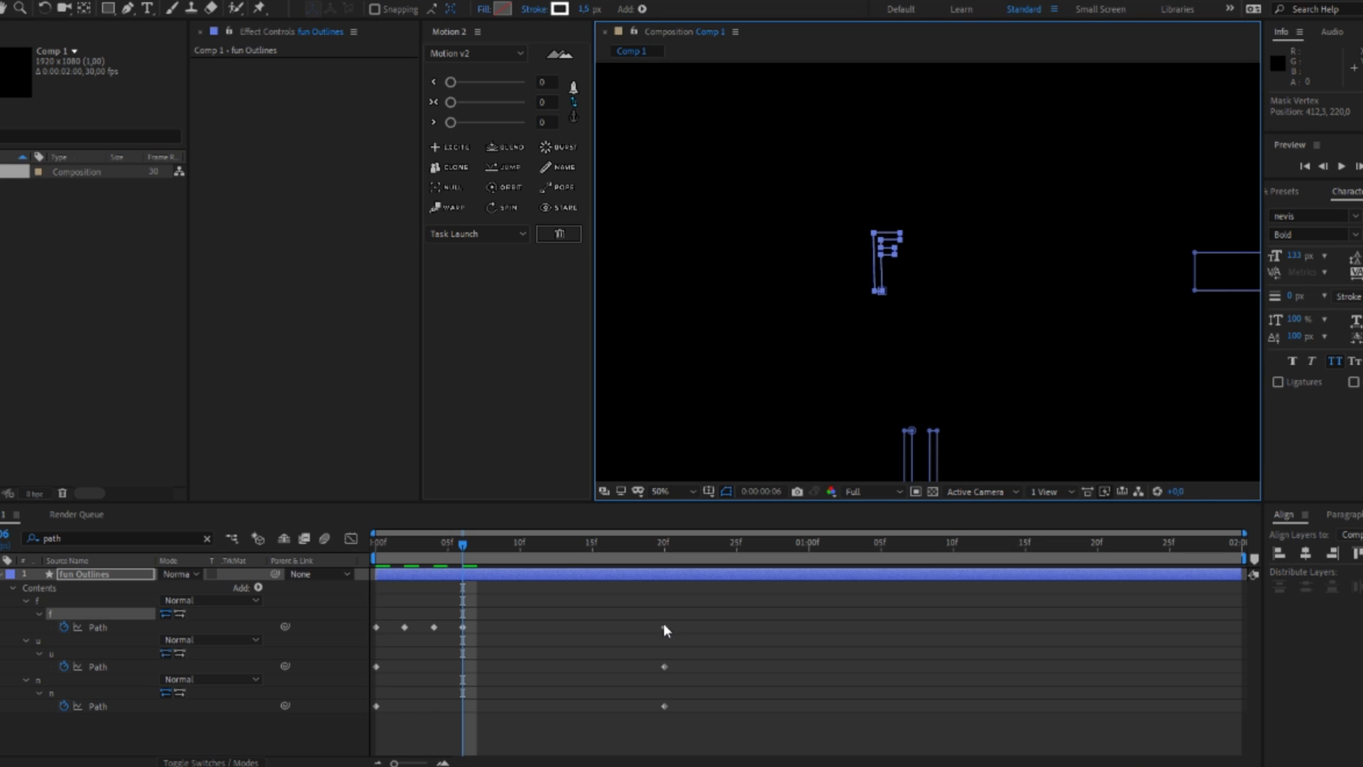
# - Move the F's final path keyframe to frame 8 and turn all its path keyframes into hold keyframes
pyautogui.moveTo(663, 626); pyautogui.dragTo(376, 648)
pyautogui.press('space')
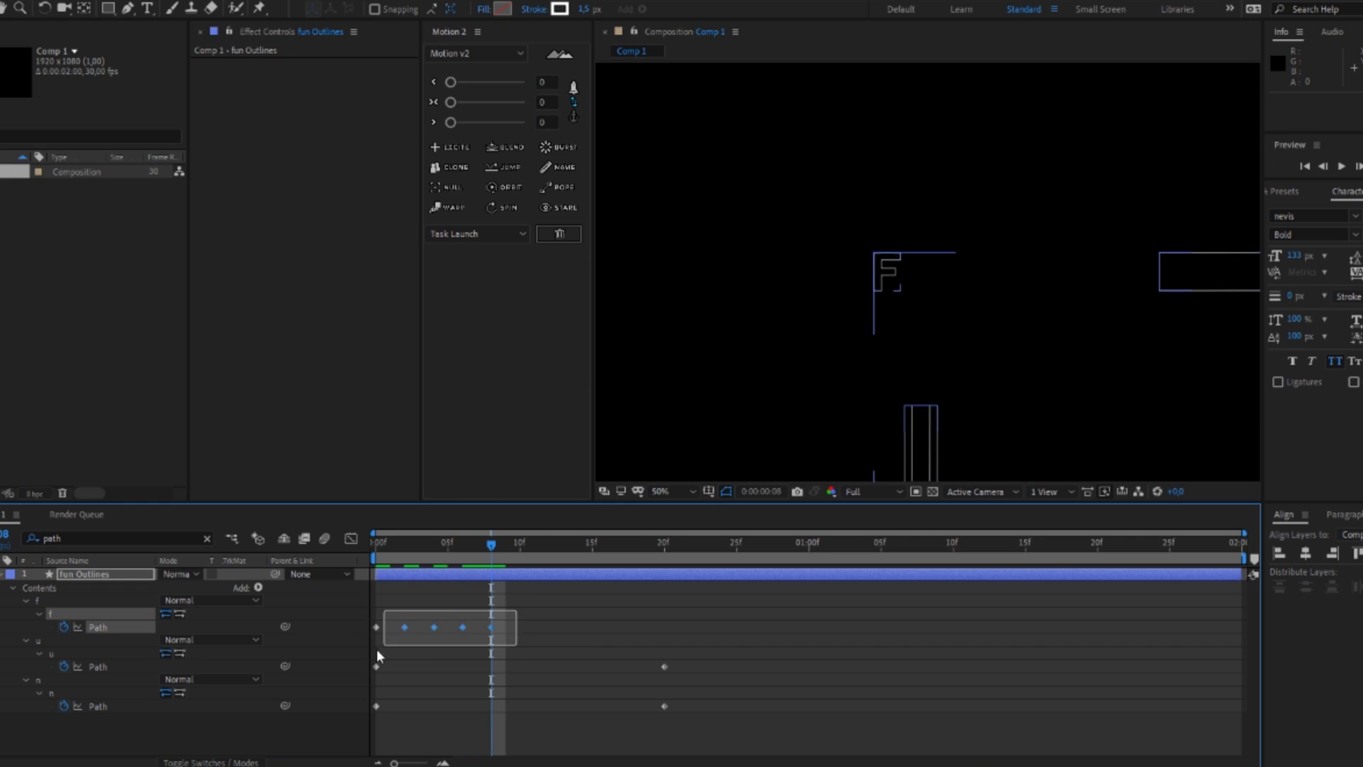
pyautogui.rightClick(488, 627)
pyautogui.moveTo(586, 614)
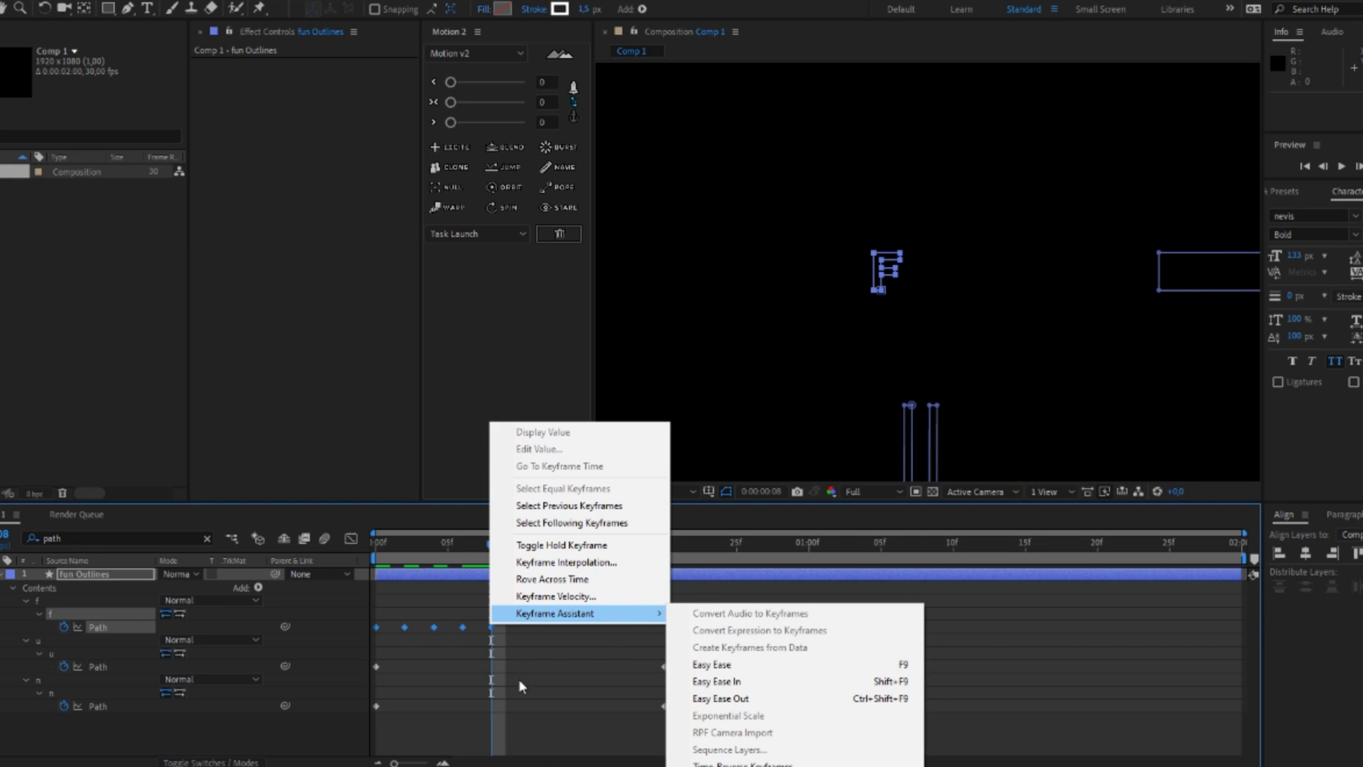
pyautogui.click(589, 544)
pyautogui.press('space')
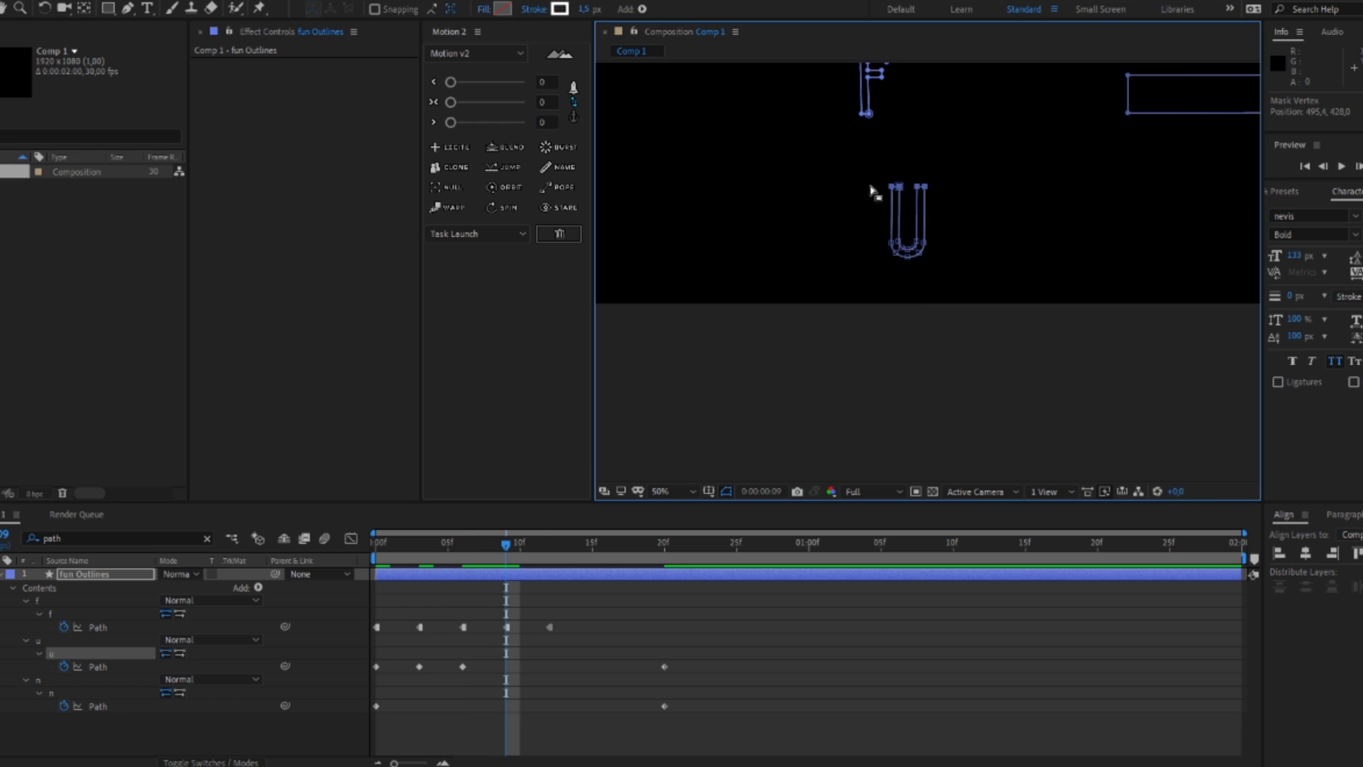
# - Shorten the U's path at frame 12 and move its final path keyframe to frame 15
pyautogui.hotkey('ctrl', 'z')
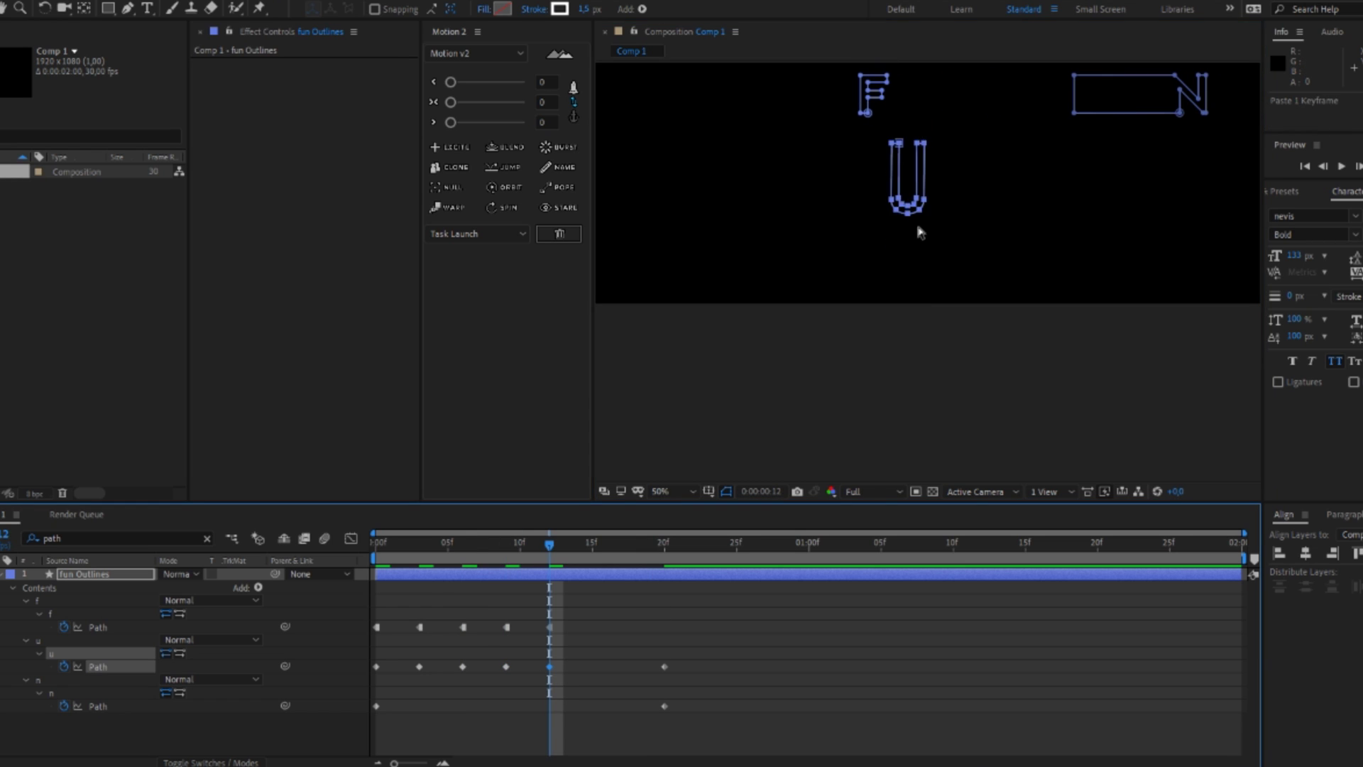
pyautogui.moveTo(921, 146); pyautogui.dragTo(921, 113)
pyautogui.moveTo(664, 666); pyautogui.dragTo(593, 668)
# - Turn the U's path keyframes into hold keyframes and preview the animation
pyautogui.rightClick(505, 668)
pyautogui.click(554, 568)
pyautogui.hotkey('shift', '/')
pyautogui.press('space')
# - At frame 3, keyframe the N's path by moving the stretched letter inward from the composition's right edge
pyautogui.press('j')
pyautogui.press('j')
pyautogui.press('j')
pyautogui.press('j')
pyautogui.scroll(-2, 1091, 264)
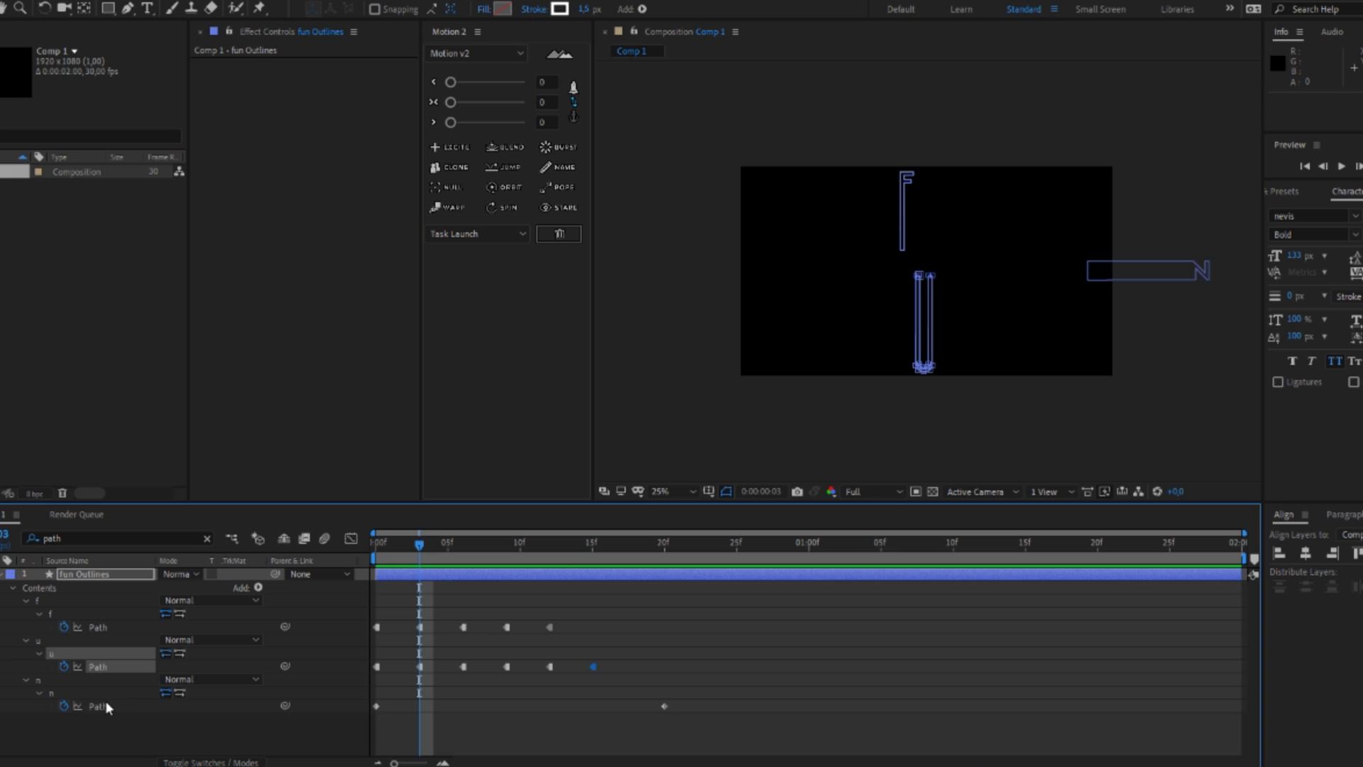
pyautogui.click(105, 705)
pyautogui.moveTo(1201, 271); pyautogui.dragTo(1109, 270)
pyautogui.moveTo(995, 270)
pyautogui.mouseDown()
pyautogui.moveTo(1006, 270)
pyautogui.moveTo(971, 290)
pyautogui.moveTo(986, 271)
pyautogui.mouseUp()
# - At frames 6 and 9, keyframe the N's path by moving the letter further inward and reducing its horizontal stretch
pyautogui.press('k')
pyautogui.moveTo(1080, 271); pyautogui.dragTo(1008, 263)
pyautogui.press('k')
pyautogui.hotkey('ctrl', 'z')
pyautogui.press('k')
# - Move the N's final path keyframe to frame 12 and turn its path keyframes into hold keyframes
pyautogui.moveTo(664, 705); pyautogui.dragTo(550, 706)
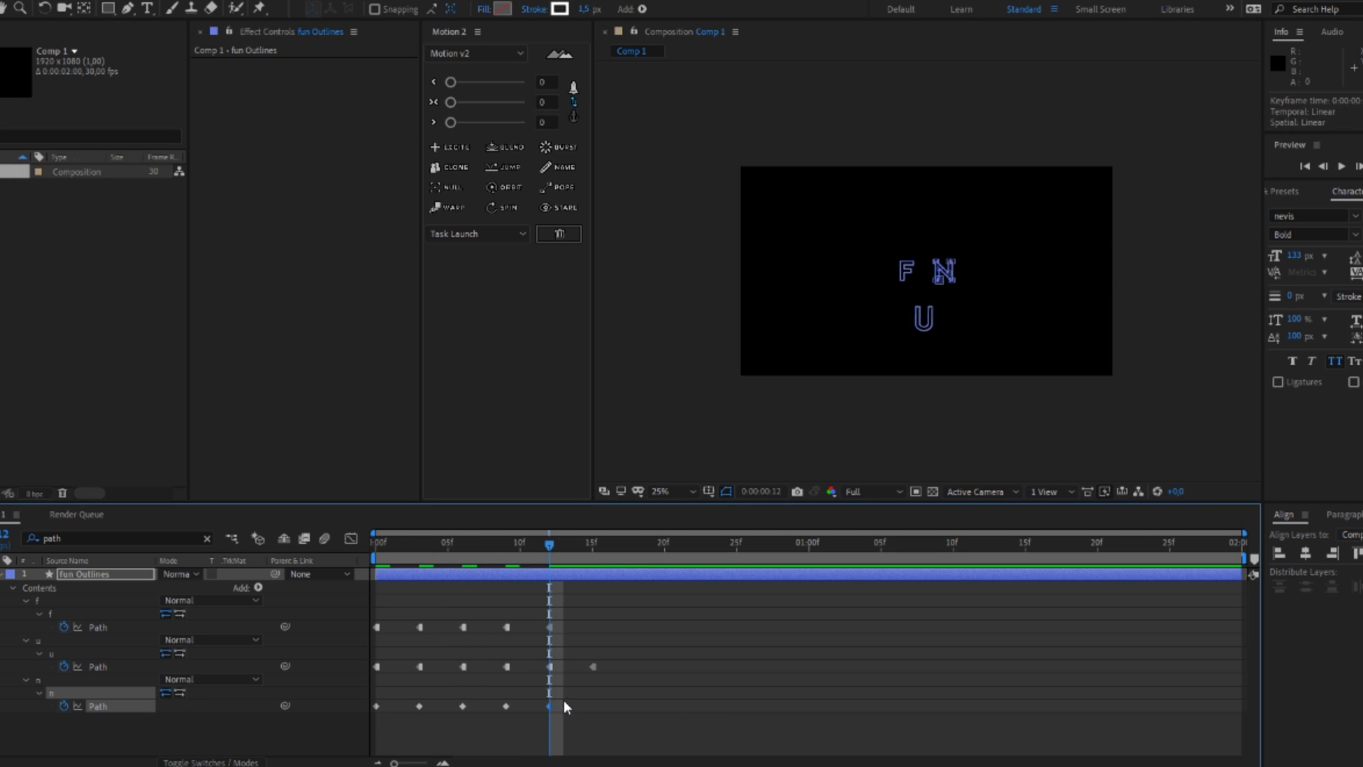
pyautogui.rightClick(548, 705)
pyautogui.click(597, 607)
# - Compress the timing of all three letters' path keyframes so the last falls on frame 13, and preview the animation fitted to the viewer
pyautogui.moveTo(615, 617); pyautogui.dragTo(367, 730)
pyautogui.moveTo(593, 666); pyautogui.dragTo(563, 668)
pyautogui.press('space')
pyautogui.click(671, 491)
pyautogui.click(689, 224)
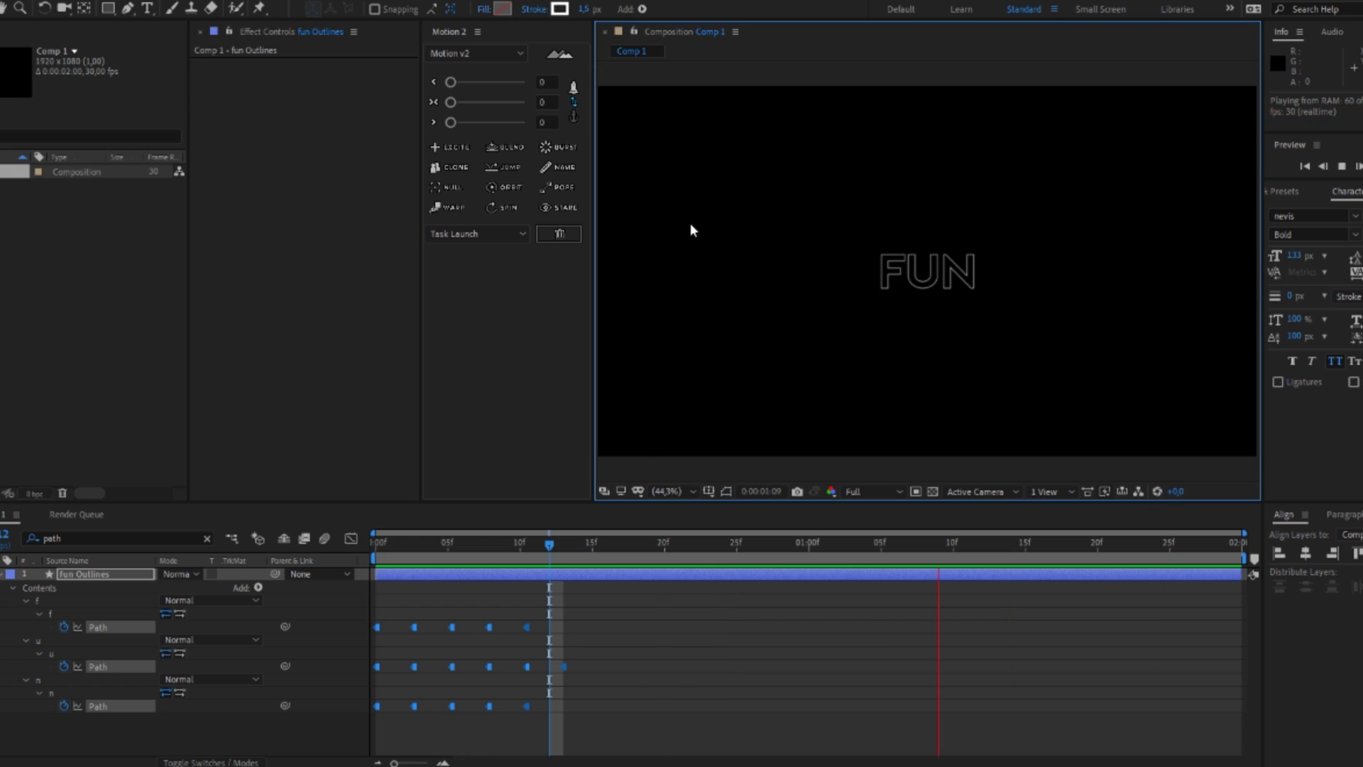
pyautogui.press('space')
# - End the work area at frame 20 and preview the shortened loop
pyautogui.click(744, 657)
pyautogui.click(665, 545)
pyautogui.press('n')
pyautogui.press('space')
pyautogui.press('space')
# - Filter the layer's properties by "fill" and make the fills of the F, U and N visible
pyautogui.hotkey('ctrl', 'f')
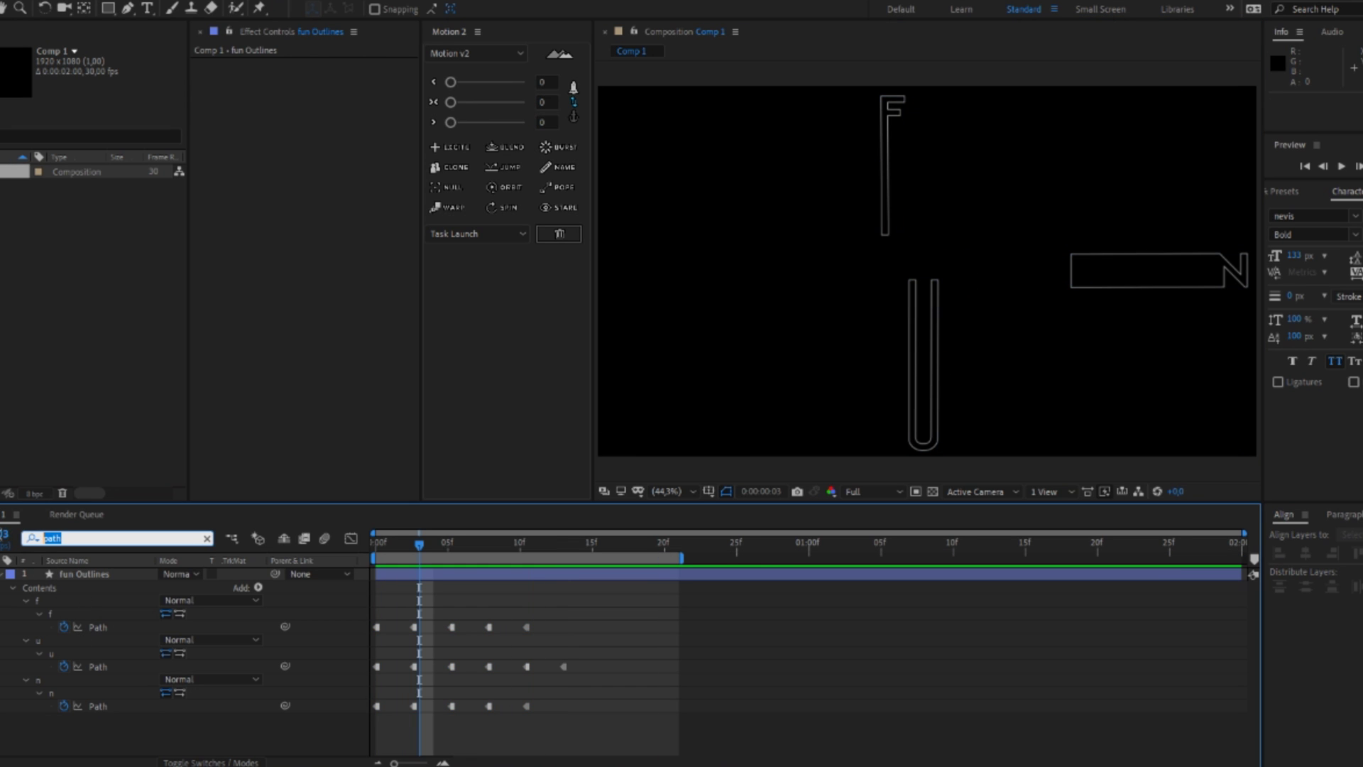
pyautogui.write('fill')
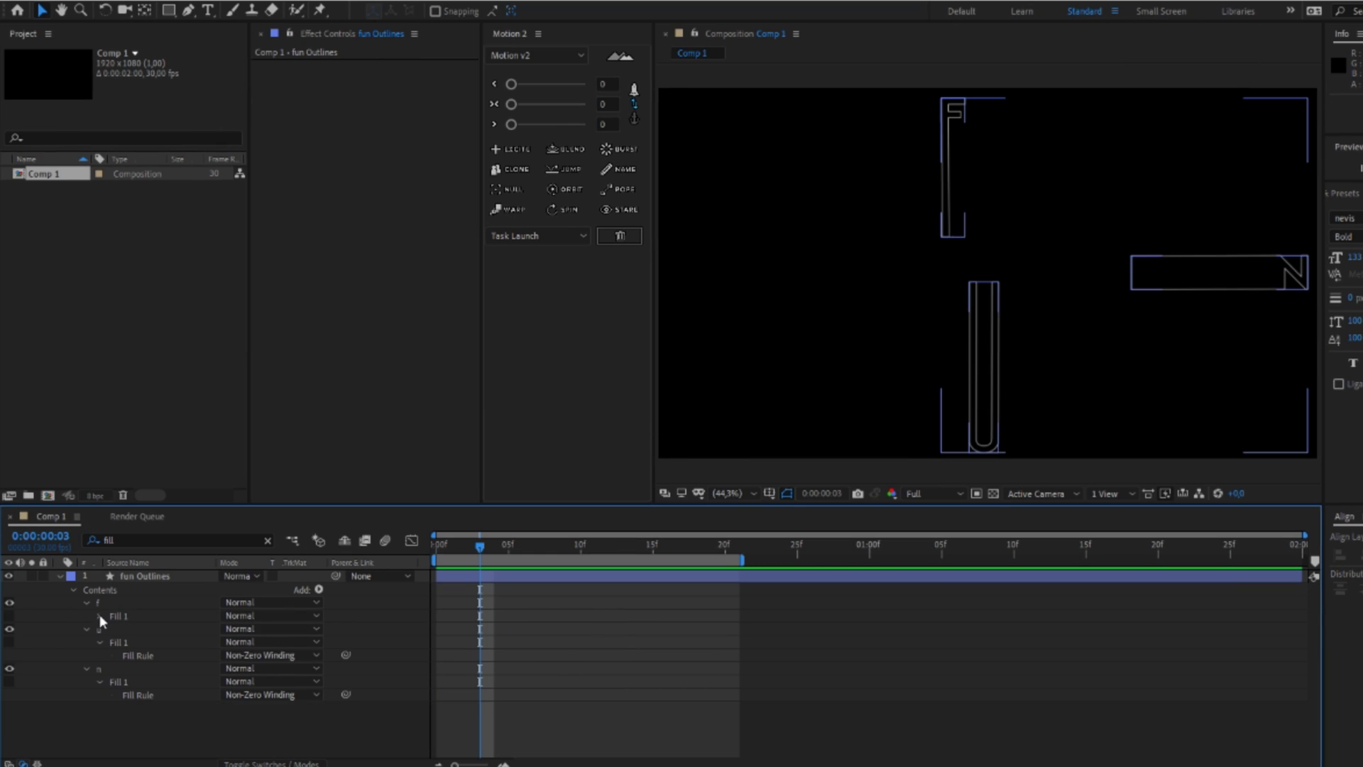
pyautogui.click(39, 614)
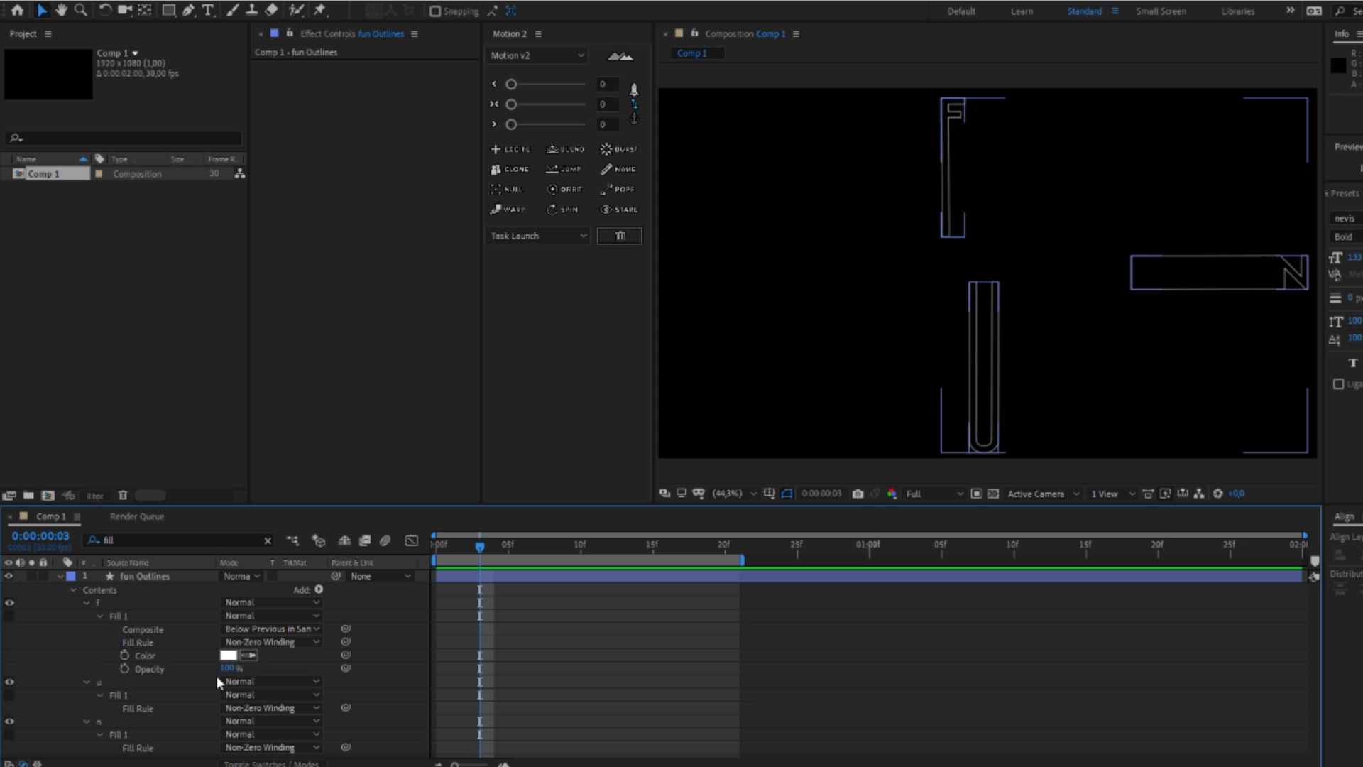
pyautogui.click(9, 616)
pyautogui.click(10, 694)
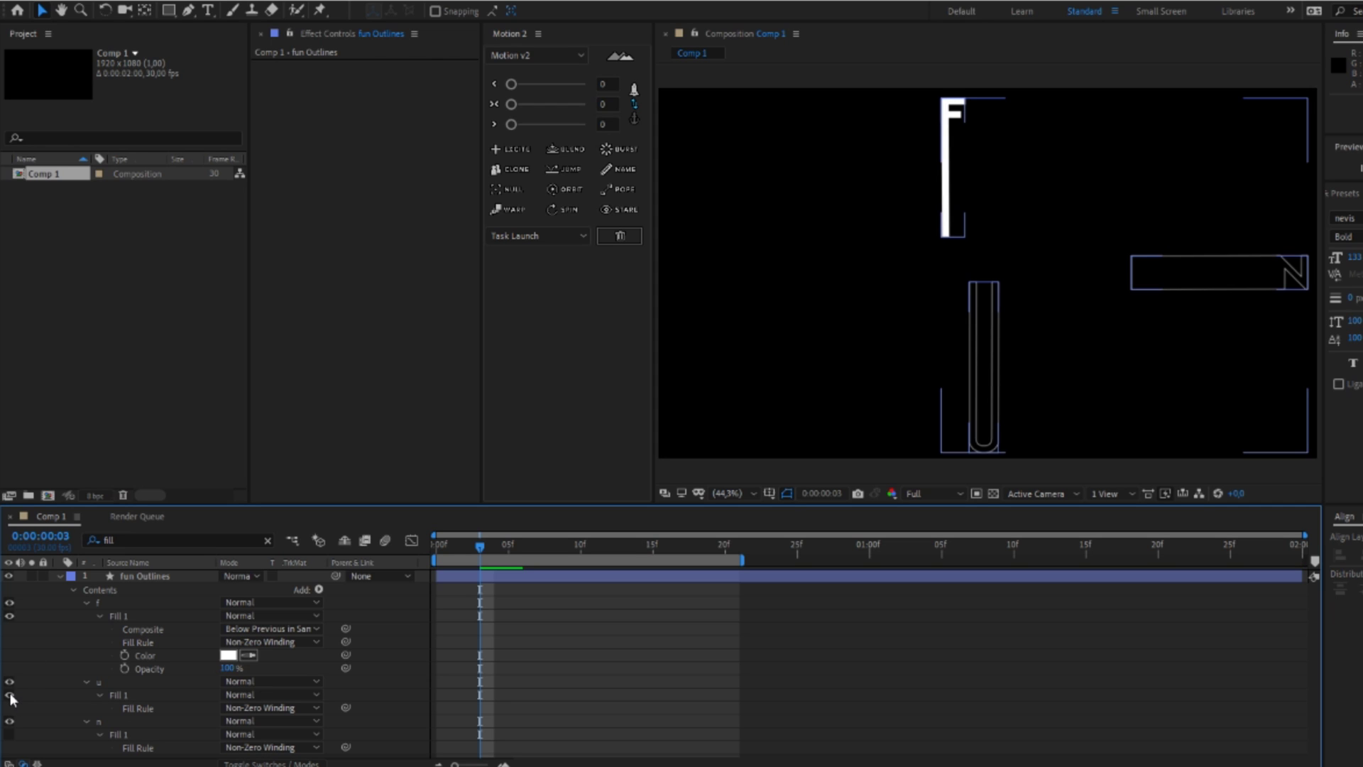
pyautogui.click(10, 734)
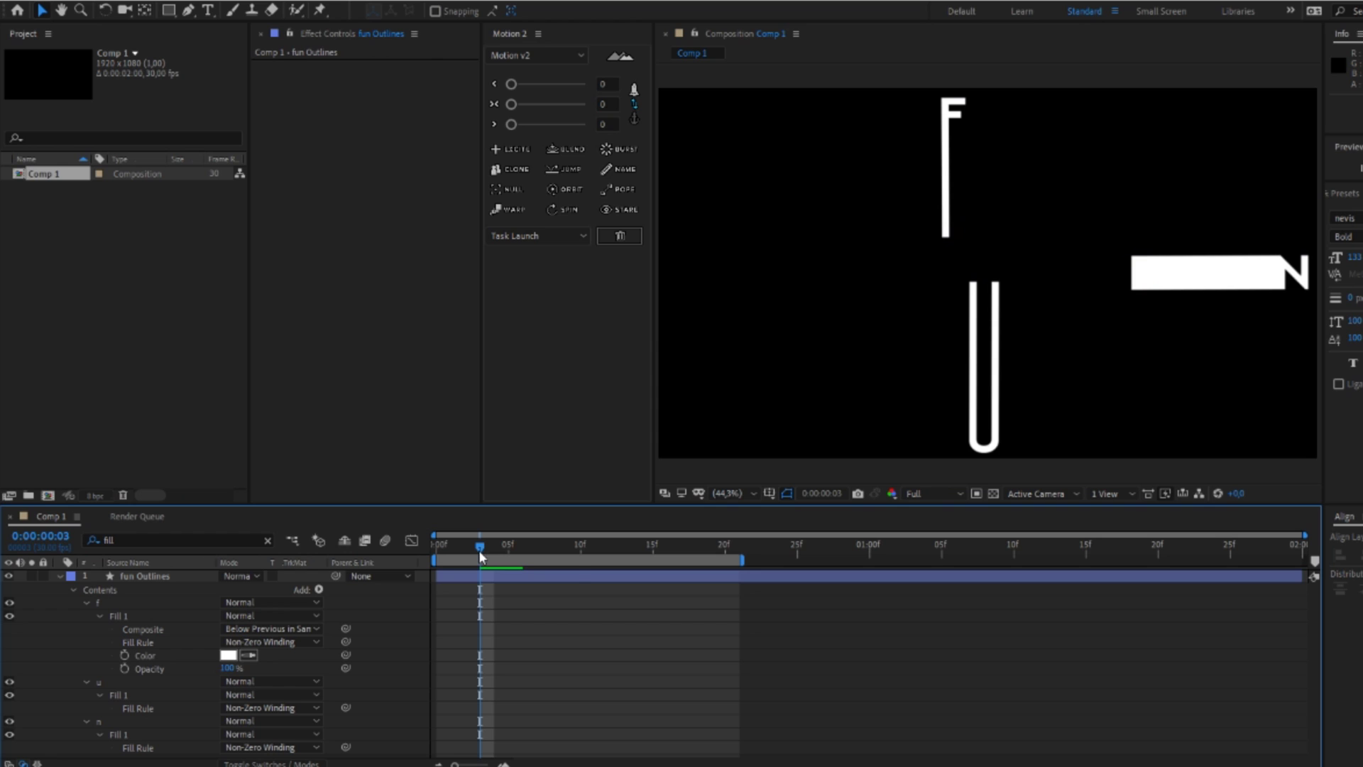
# - Set the F's fill opacity to 0% and expand the fill properties of the U and N
pyautogui.click(231, 669)
pyautogui.write('0')
pyautogui.click(99, 694)
pyautogui.scroll(-1, 149, 661)
pyautogui.click(100, 737)
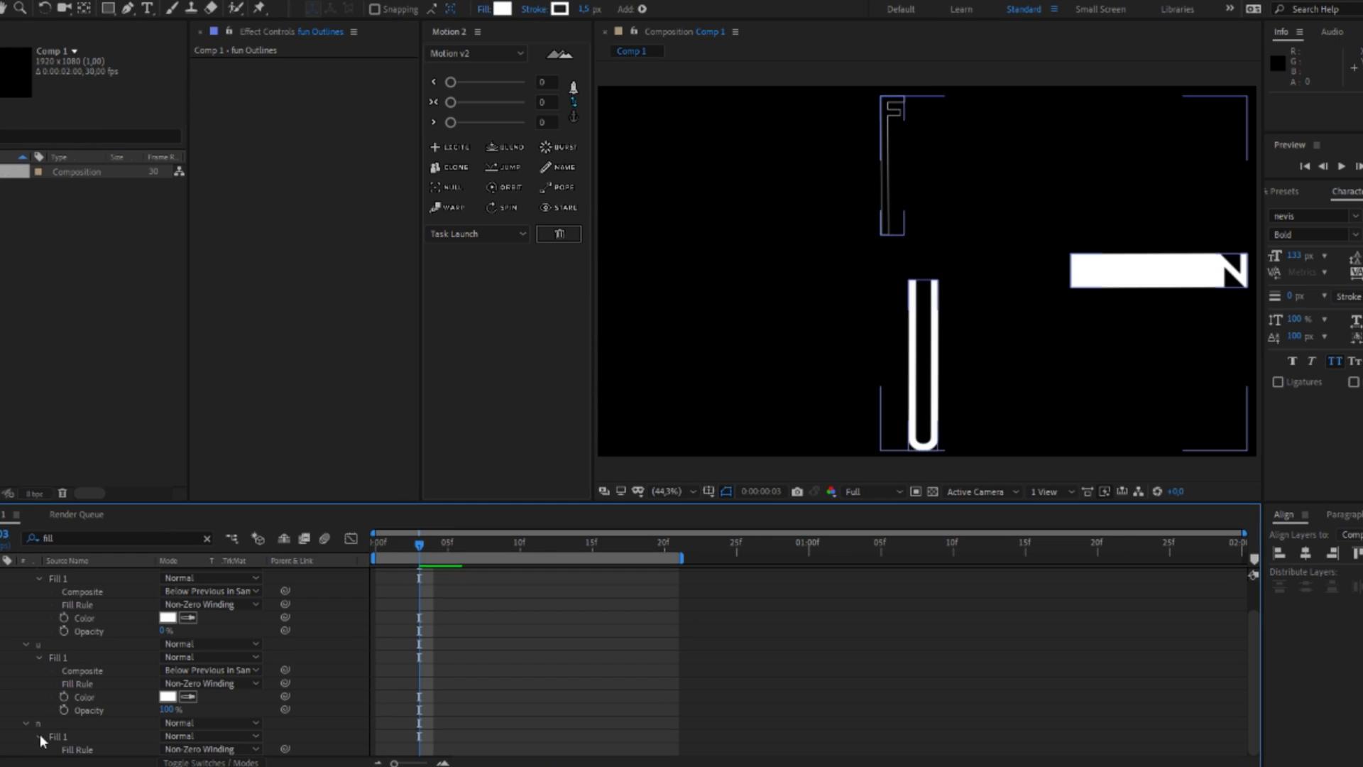
pyautogui.click(40, 734)
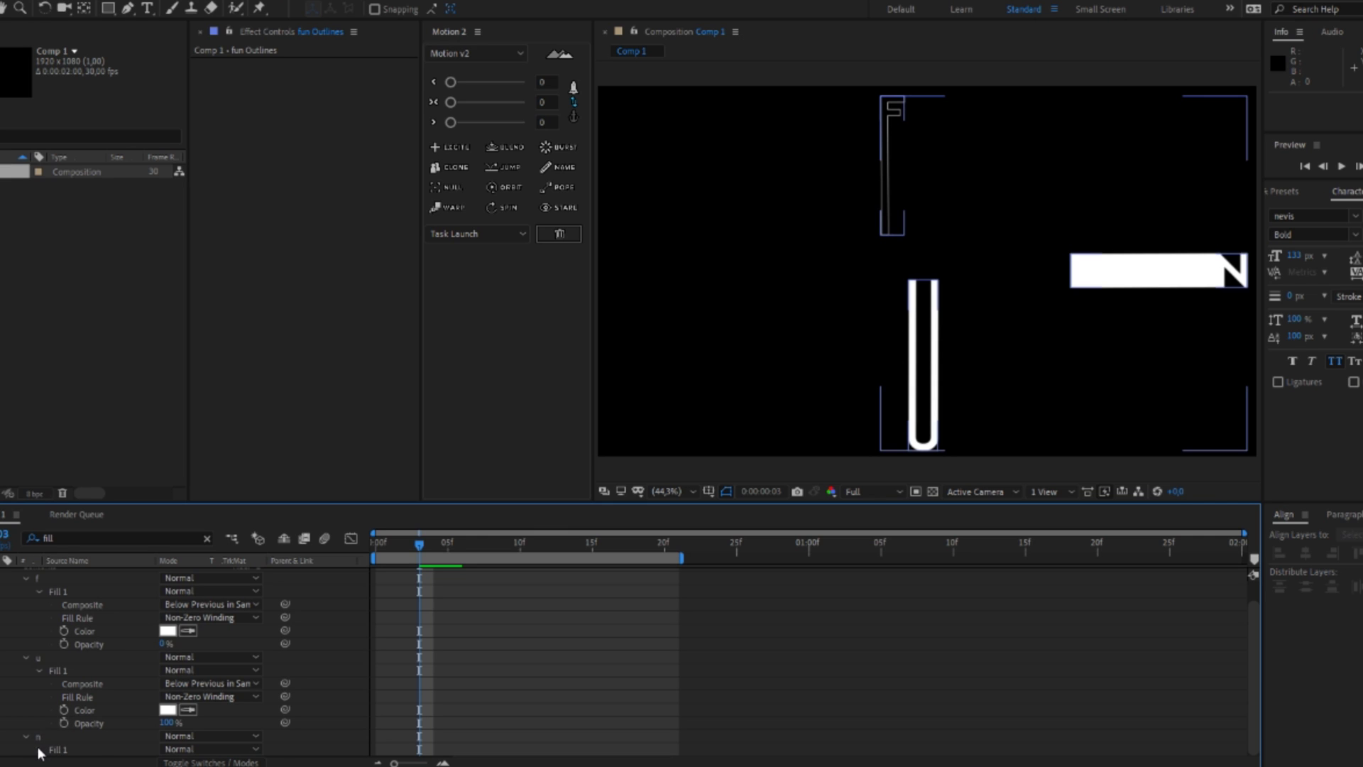
# - Set the fill opacity of the U and the N to 0%
pyautogui.scroll(-2, 40, 752)
pyautogui.scroll(-2, 108, 701)
pyautogui.click(166, 709)
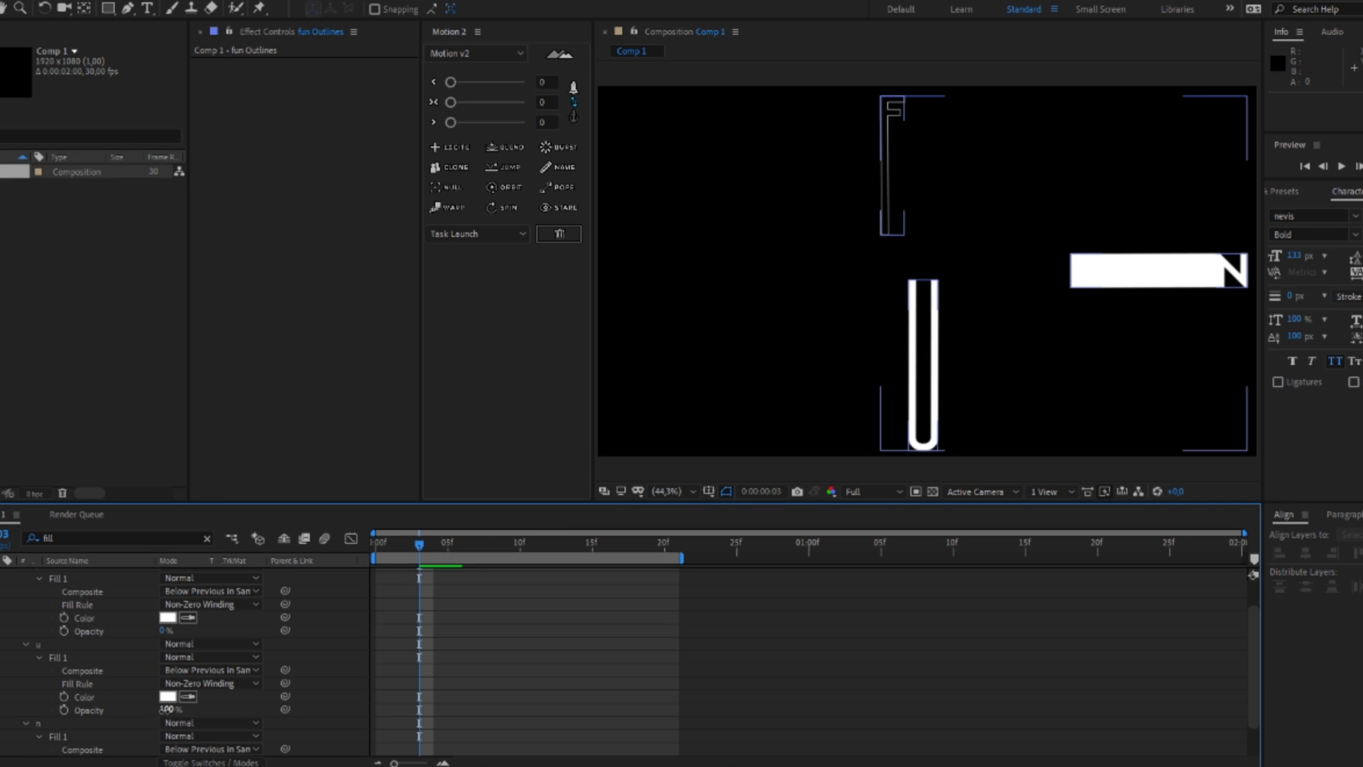
pyautogui.write('0')
pyautogui.press('Return')
pyautogui.scroll(-2, 166, 709)
pyautogui.click(170, 749)
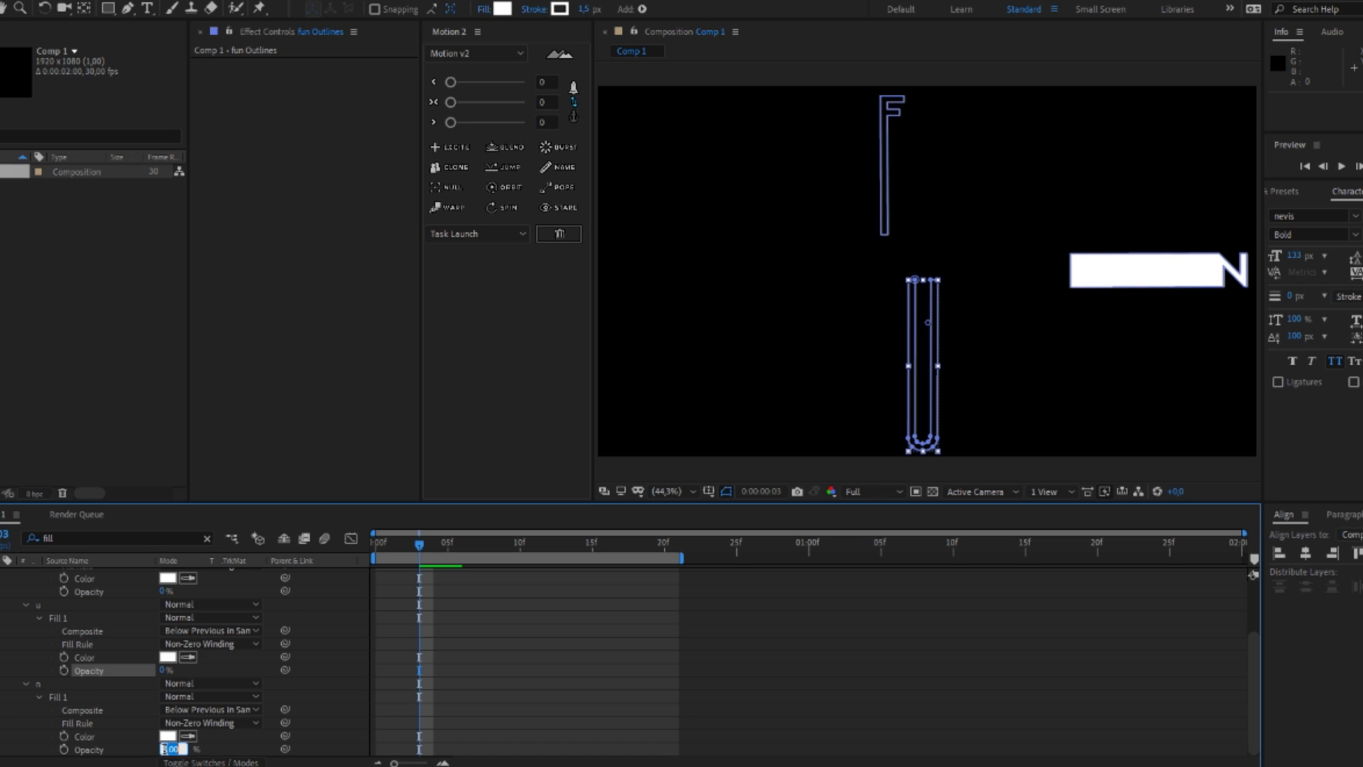
pyautogui.write('0')
pyautogui.press('Return')
# - Enable keyframing for the F's fill opacity at frame 3
pyautogui.scroll(-2, 157, 729)
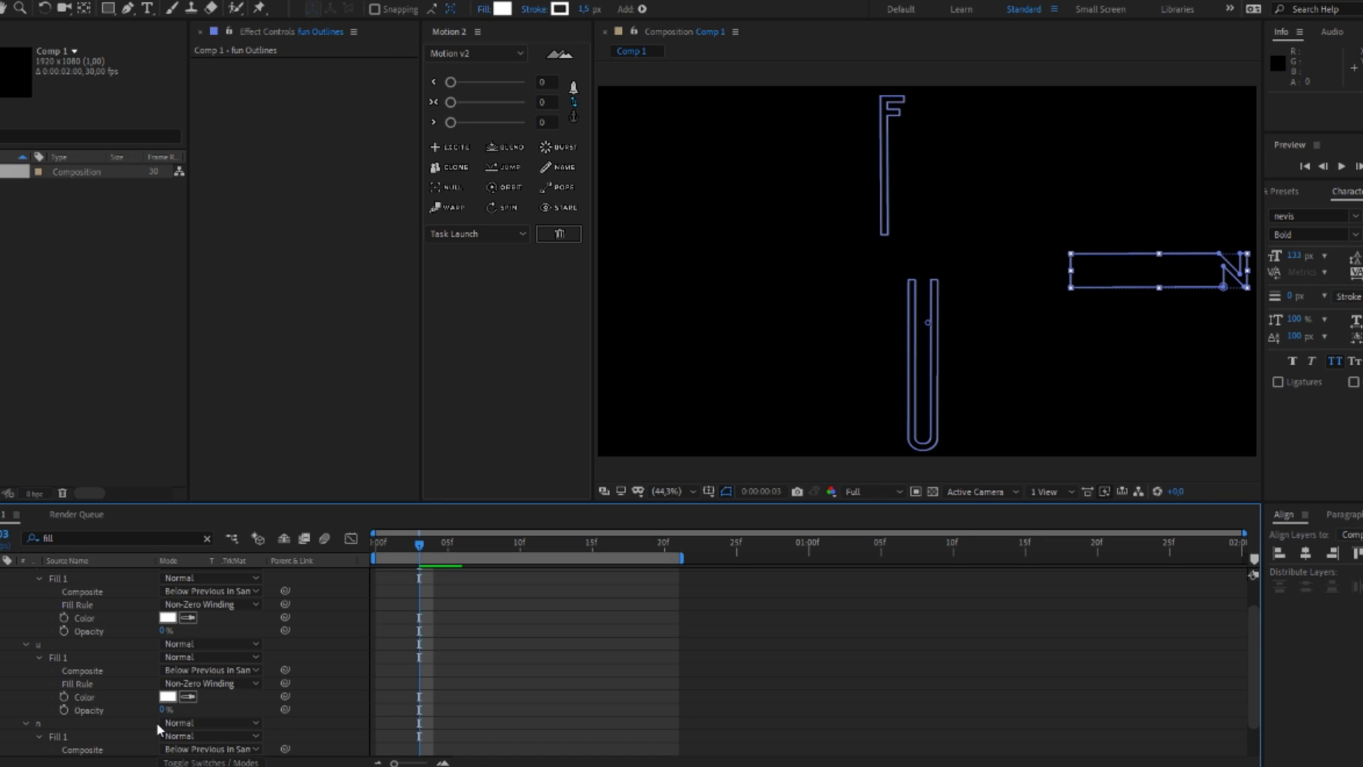
pyautogui.scroll(3, 142, 714)
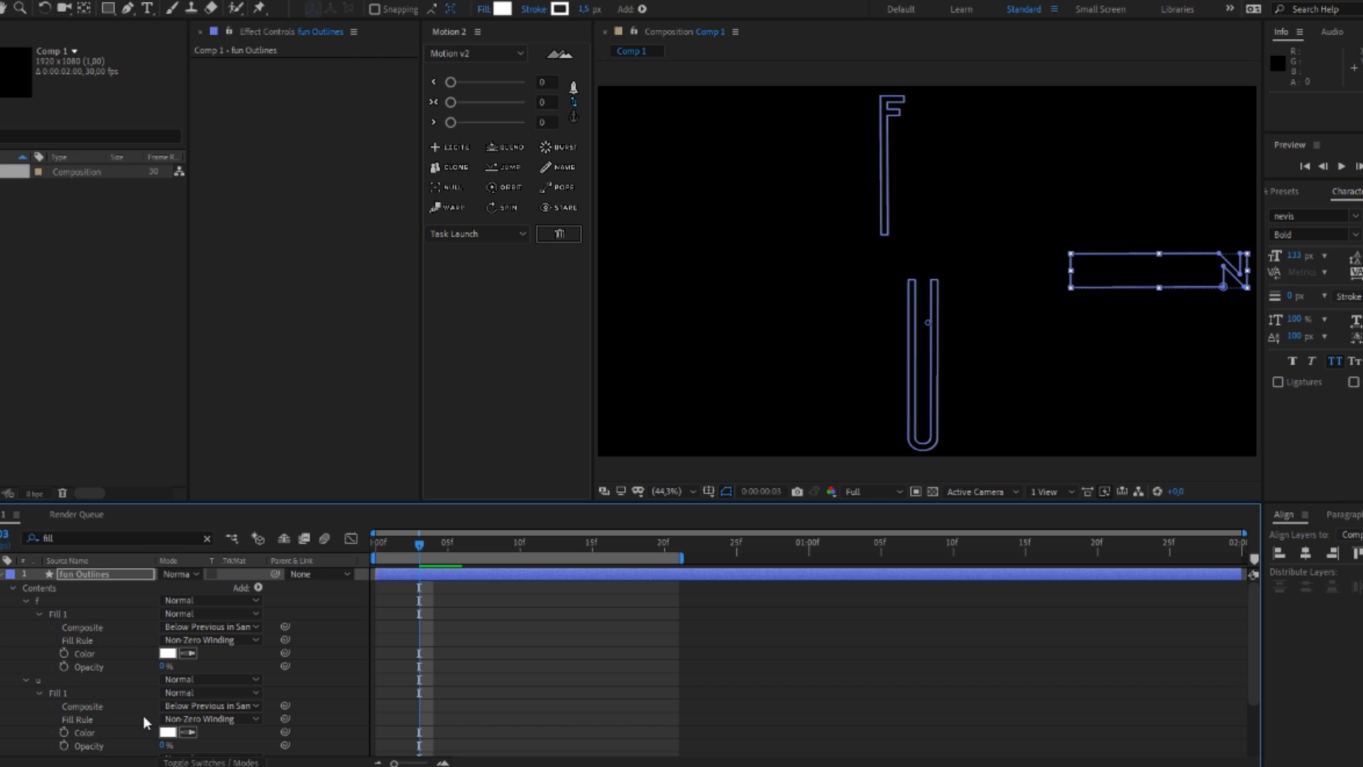
pyautogui.click(64, 666)
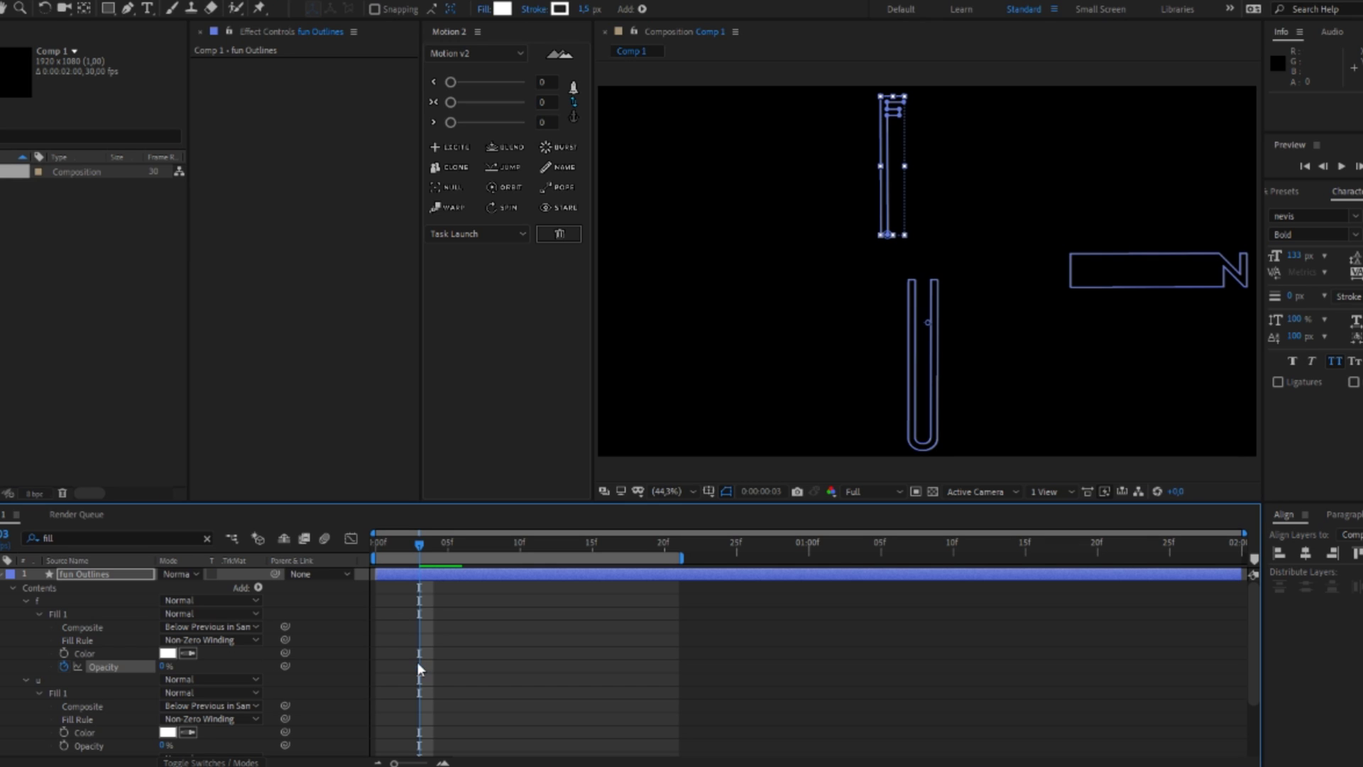
# - Place the F's fill opacity keyframes at frames 2, 3 and 6 and convert them to hold keyframes
pyautogui.moveTo(419, 667); pyautogui.dragTo(410, 668)
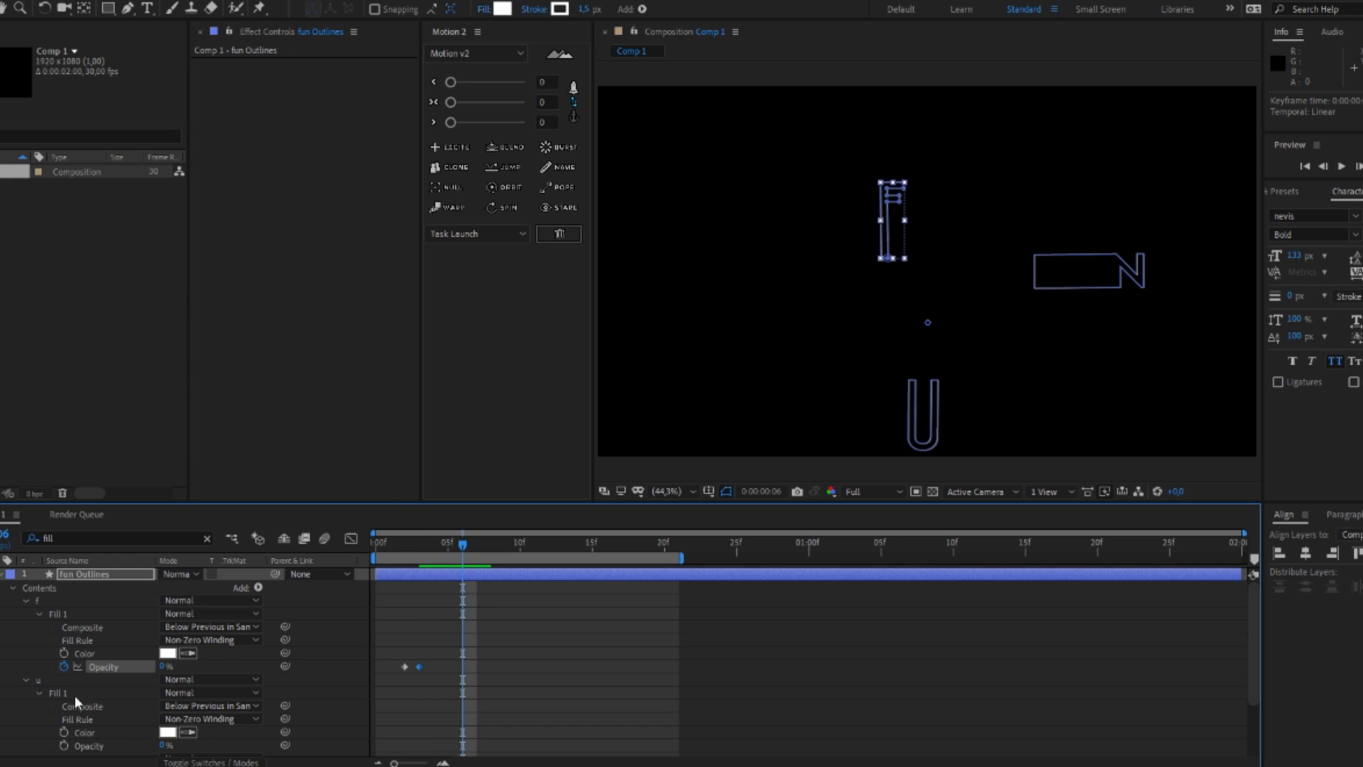
pyautogui.press('pageup')
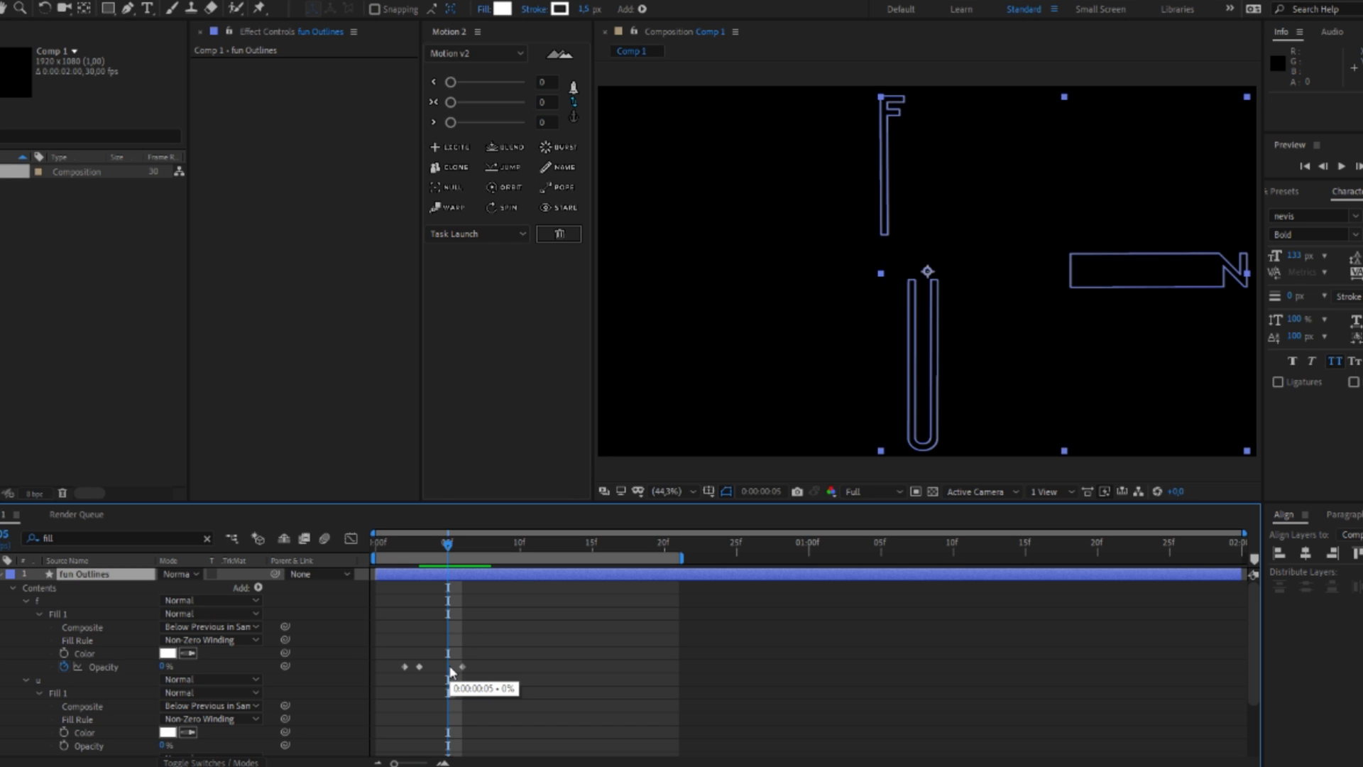
pyautogui.moveTo(474, 662); pyautogui.dragTo(391, 676)
pyautogui.rightClick(419, 667)
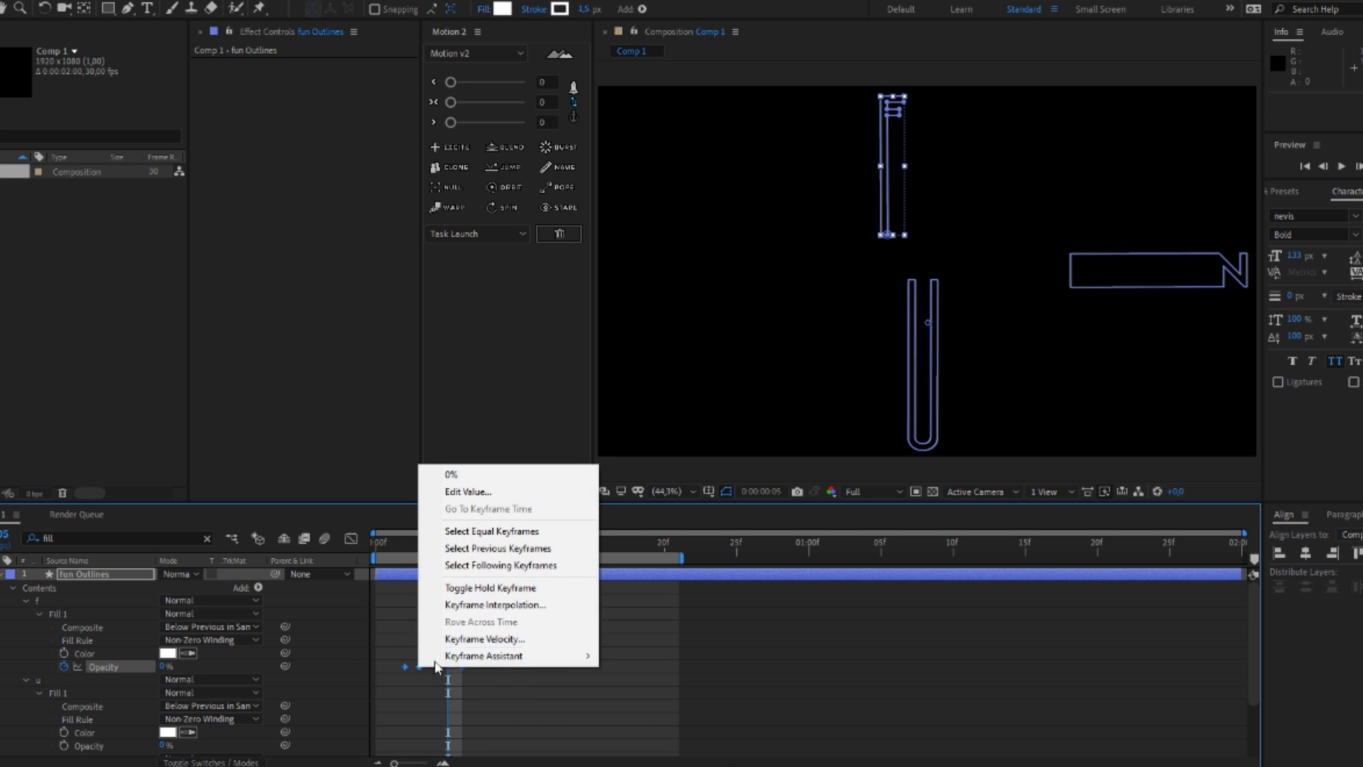
pyautogui.click(490, 588)
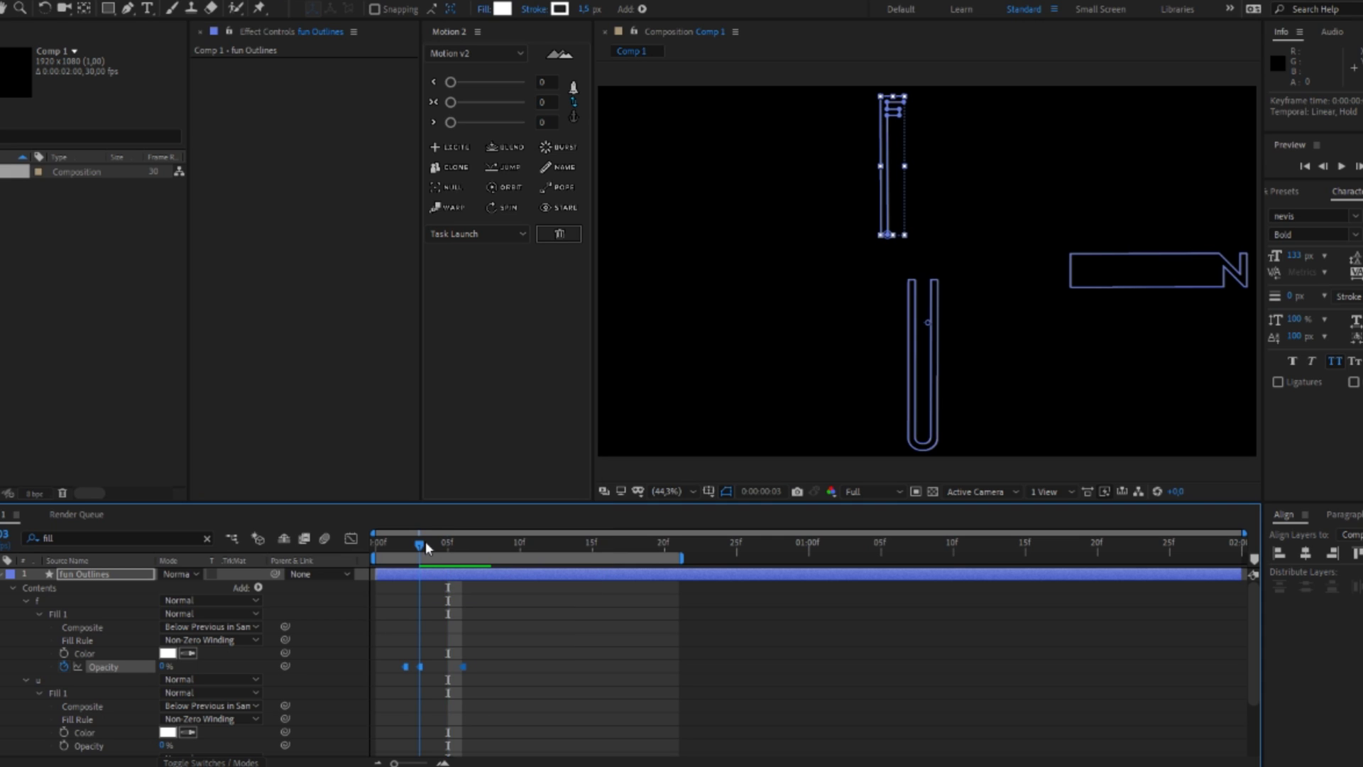
# - Set the F's fill opacity to 100% at frame 3 and 0% at frame 2
pyautogui.click(423, 542)
pyautogui.click(162, 665)
pyautogui.write('100')
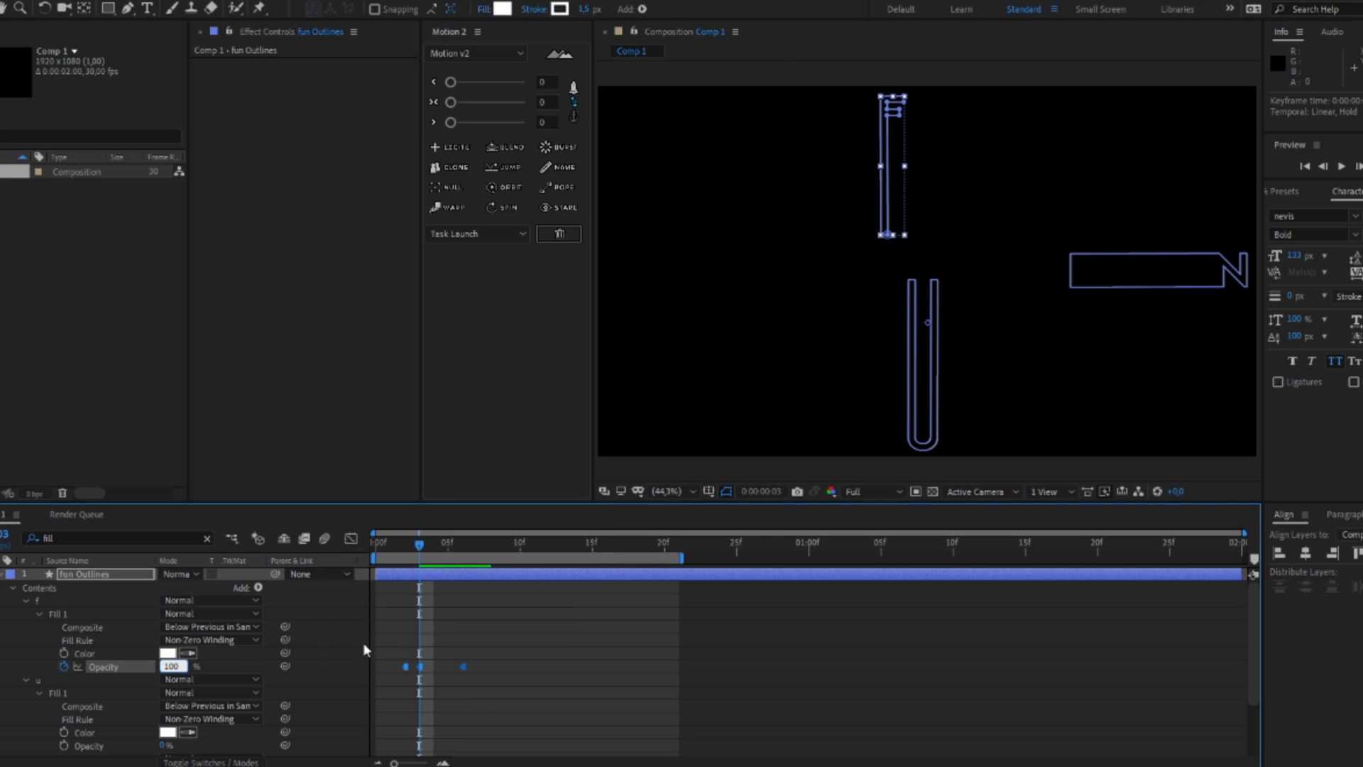
pyautogui.click(444, 620)
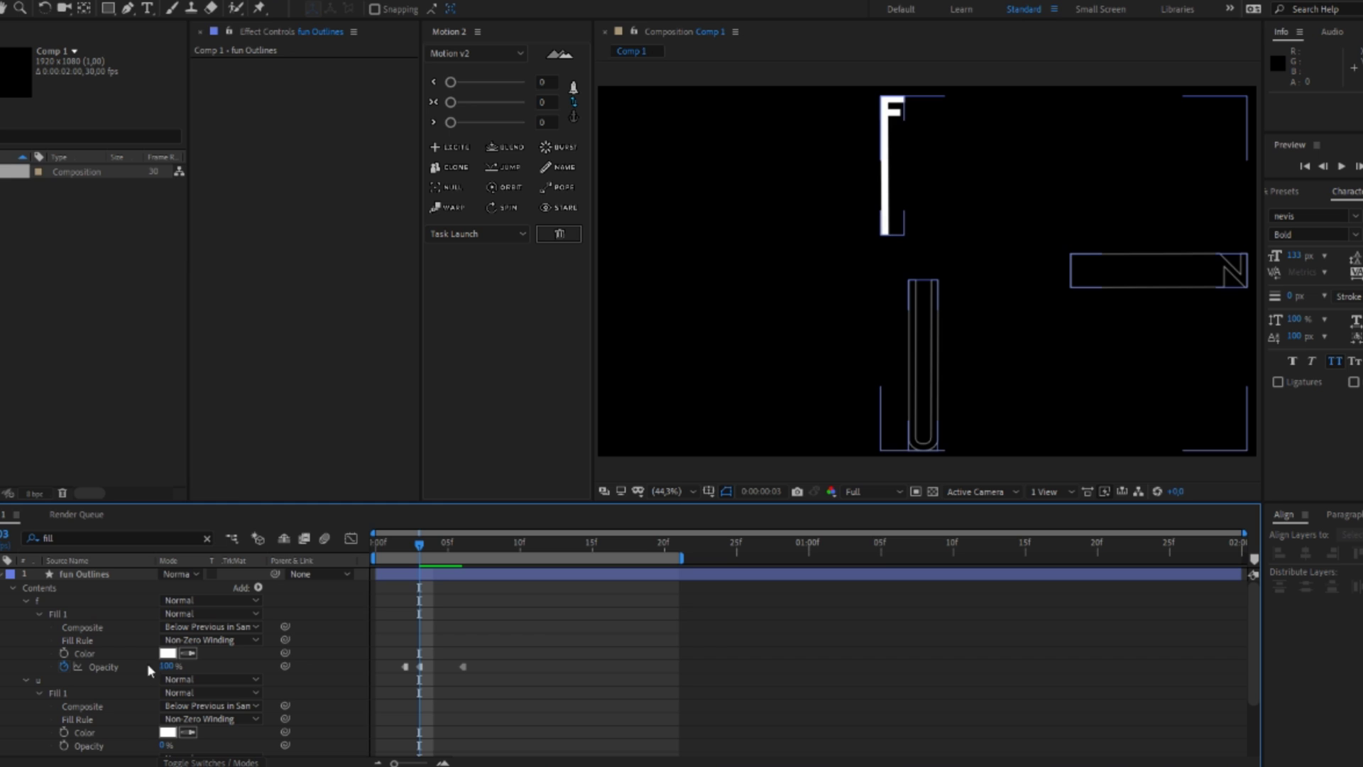
pyautogui.press('pageup')
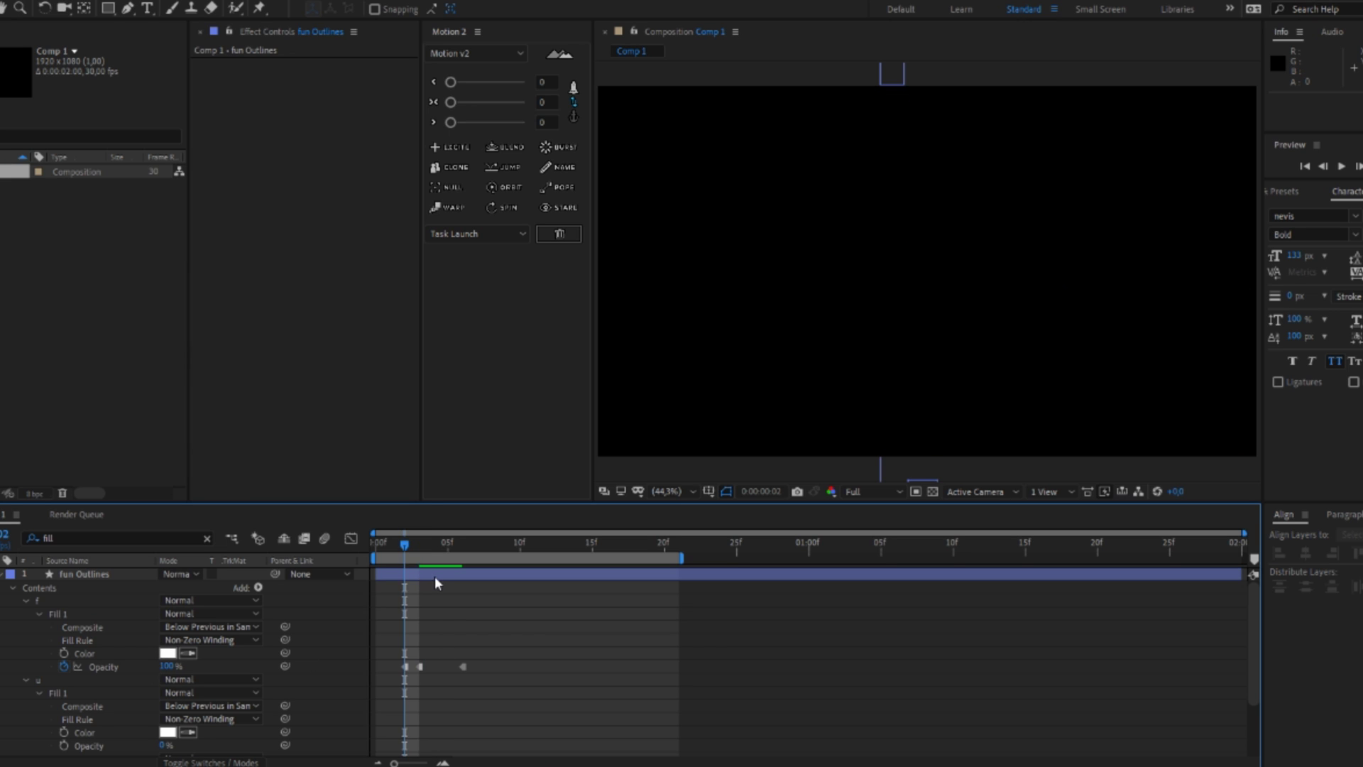
pyautogui.click(170, 666)
pyautogui.press('Return')
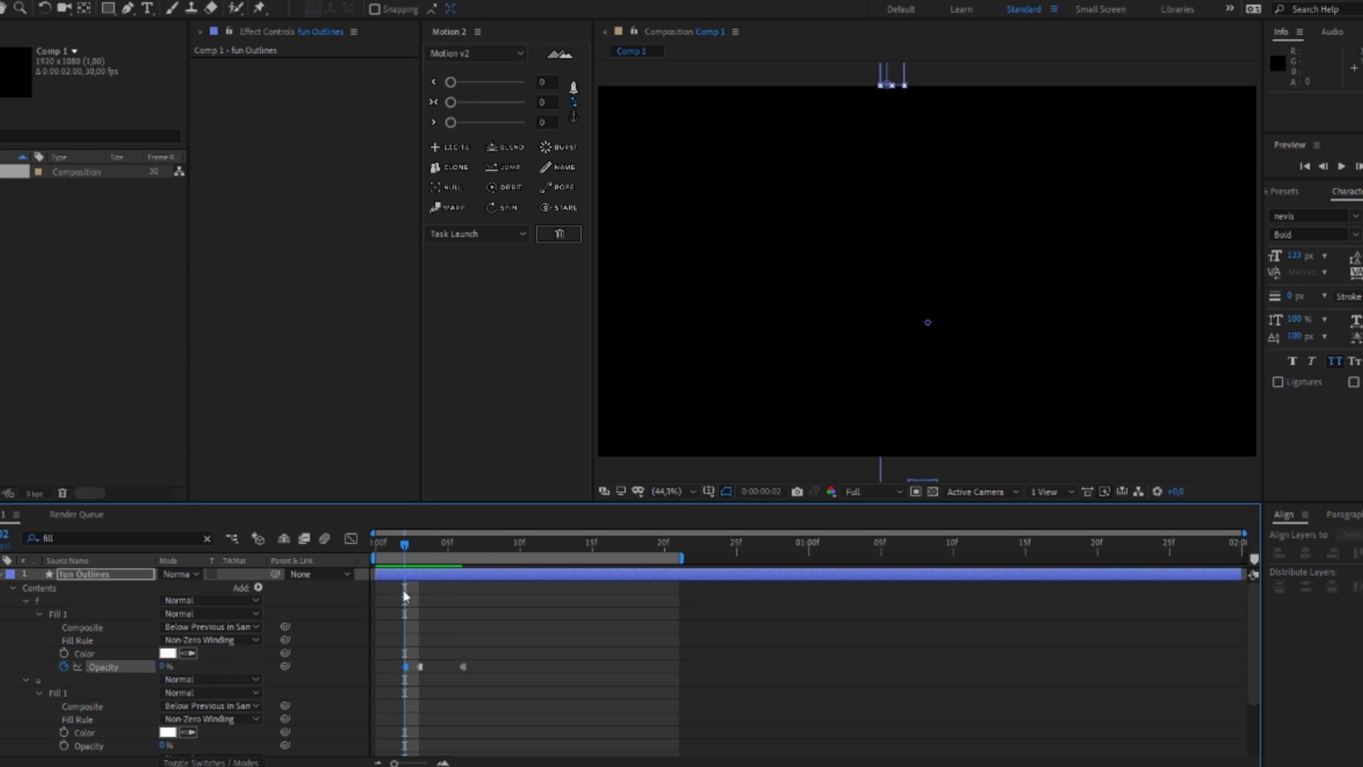
# - Set the F's fill opacity to 0% at frame 6 and preview the animation
pyautogui.press('pagedown')
pyautogui.press('pagedown')
pyautogui.press('pagedown')
pyautogui.press('pagedown')
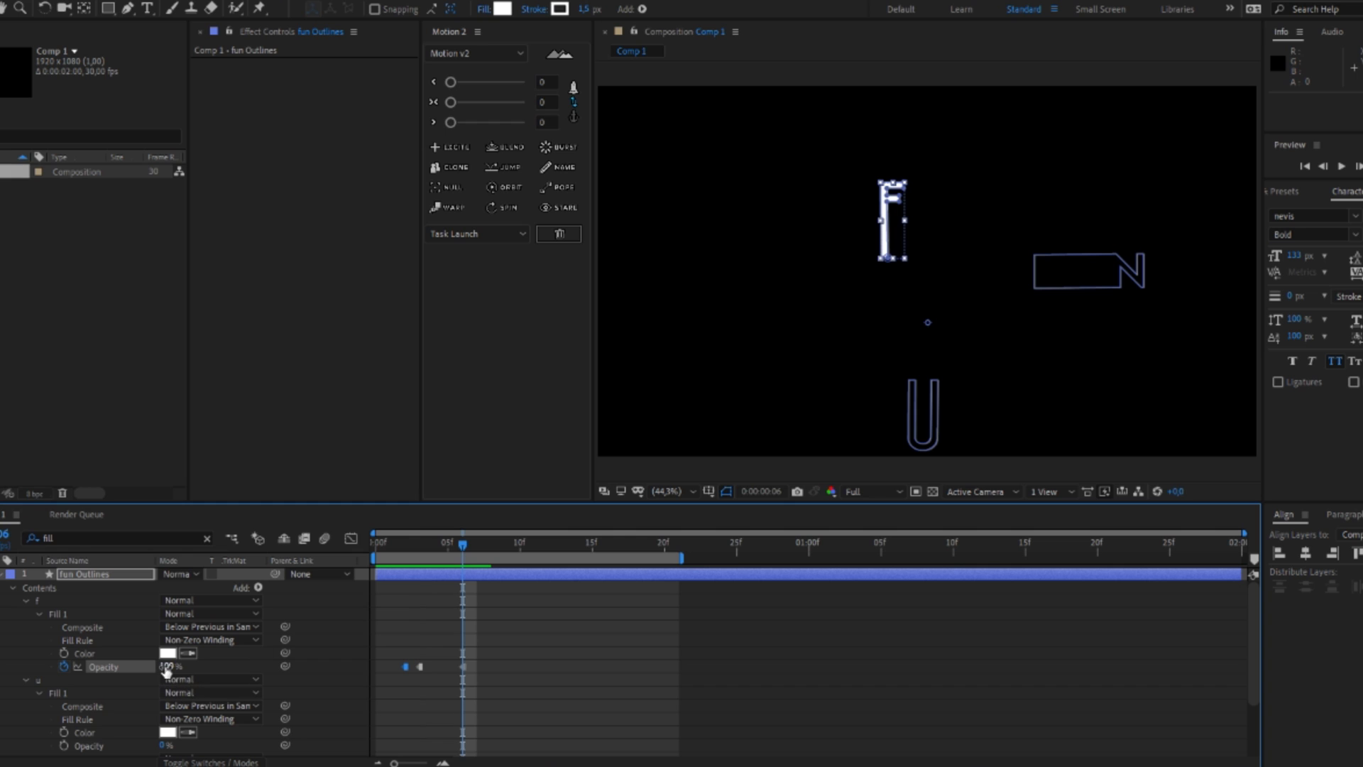
pyautogui.click(166, 666)
pyautogui.write('0')
pyautogui.press('Return')
pyautogui.press('space')
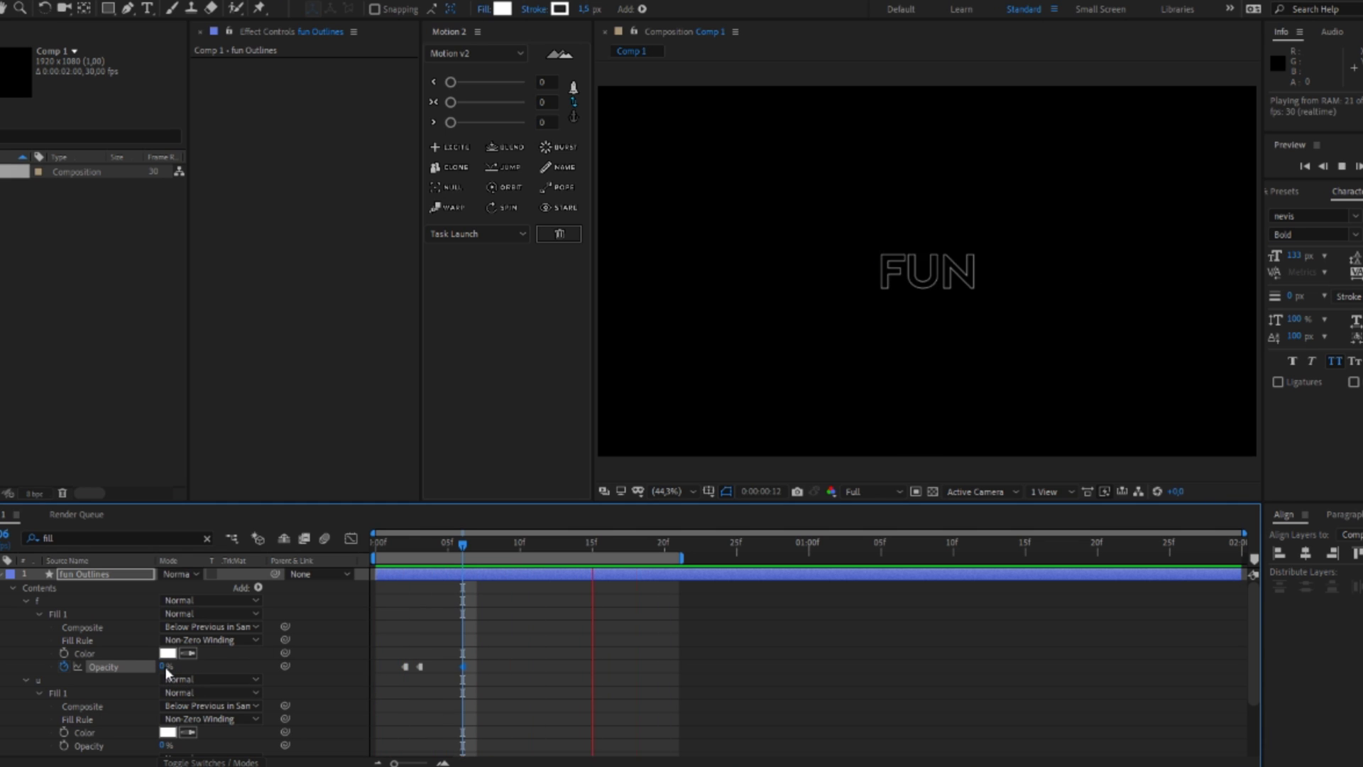
pyautogui.press('space')
# - Keyframe the U's fill opacity at 0% on frame 5 and 100% on frame 6
pyautogui.moveTo(462, 545)
pyautogui.mouseDown()
pyautogui.moveTo(393, 557)
pyautogui.moveTo(456, 565)
pyautogui.mouseUp()
pyautogui.scroll(-1, 392, 556)
pyautogui.scroll(-1, 63, 670)
pyautogui.click(64, 670)
pyautogui.press('pagedown')
pyautogui.click(164, 670)
pyautogui.write('100')
# - Add a fill opacity keyframe for the U at frame 8 and convert the U's opacity keyframes to hold keyframes
pyautogui.press('pagedown')
pyautogui.press('pagedown')
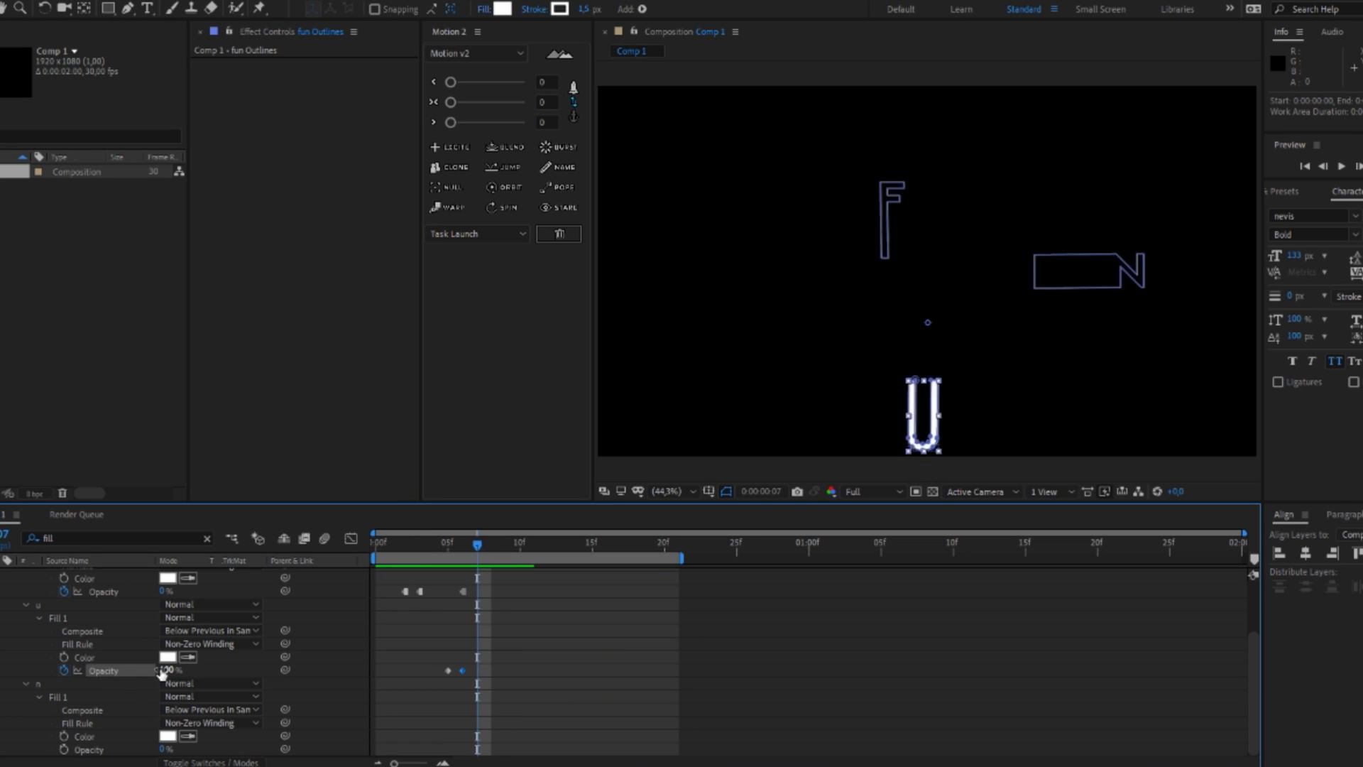
pyautogui.rightClick(490, 669)
pyautogui.click(578, 590)
# - Keyframe the N's fill opacity at 0% on frame 2, 100% on frame 3 and 0% on frame 6
pyautogui.click(406, 545)
pyautogui.click(63, 749)
pyautogui.click(162, 749)
pyautogui.write('100')
pyautogui.press('pagedown')
pyautogui.press('pagedown')
pyautogui.press('pagedown')
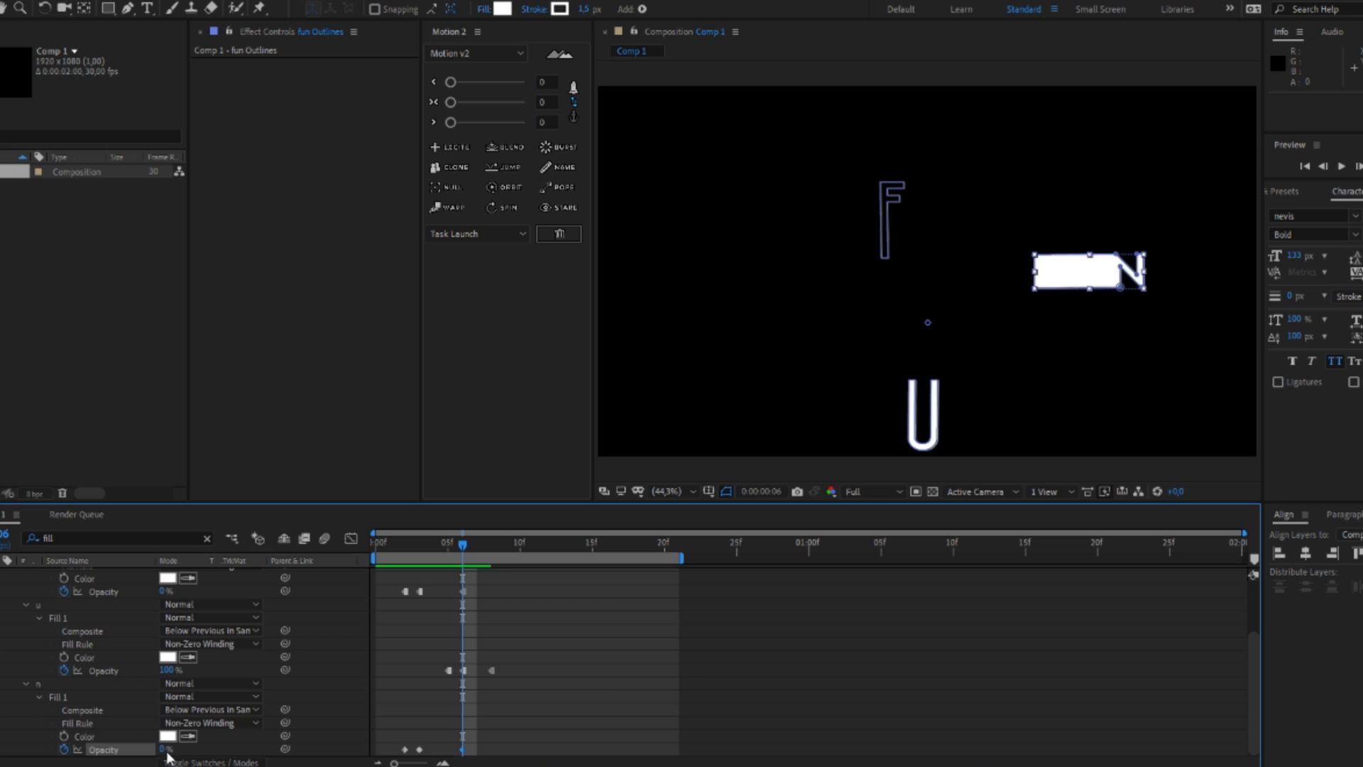
pyautogui.click(163, 749)
pyautogui.write('0')
# - Convert the N's fill opacity keyframes to hold keyframes and preview the animation
pyautogui.moveTo(474, 734); pyautogui.dragTo(402, 751)
pyautogui.rightClick(419, 749)
pyautogui.click(503, 668)
pyautogui.press('space')
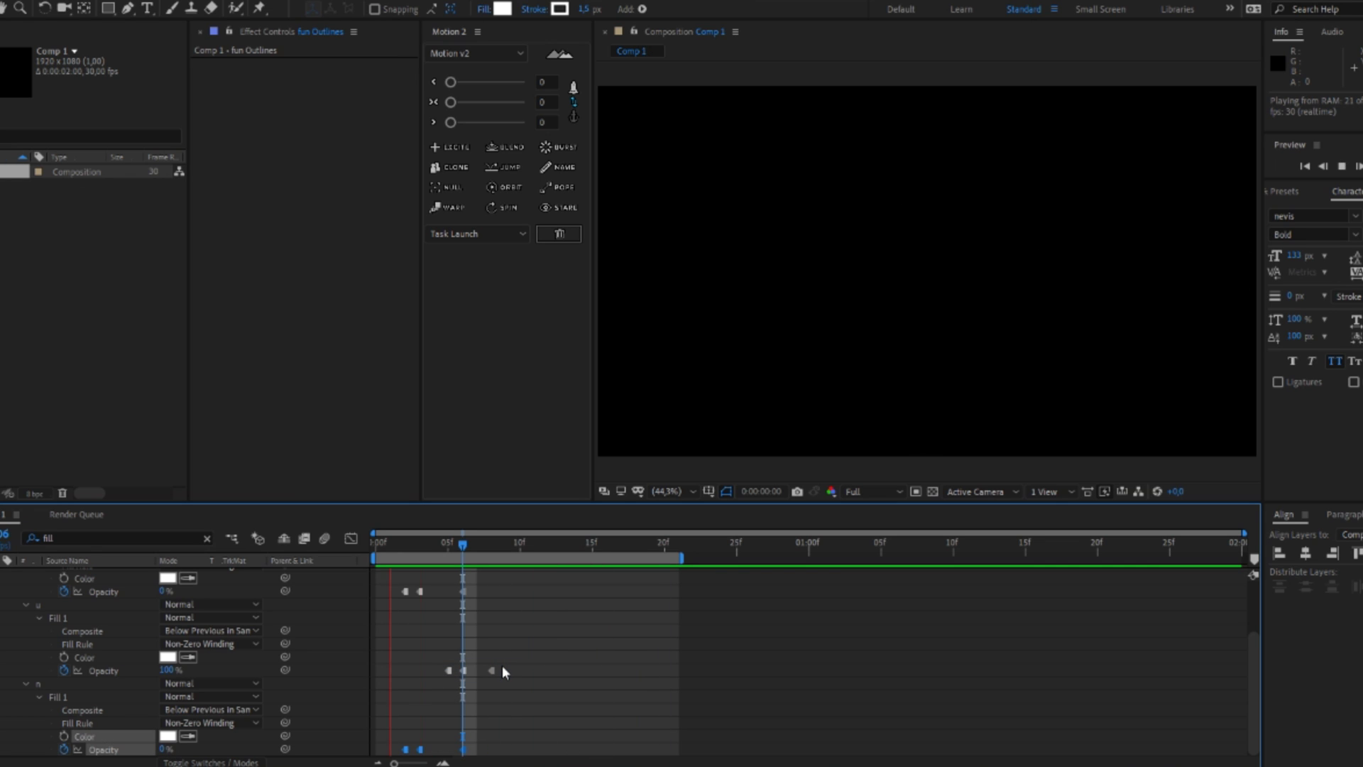